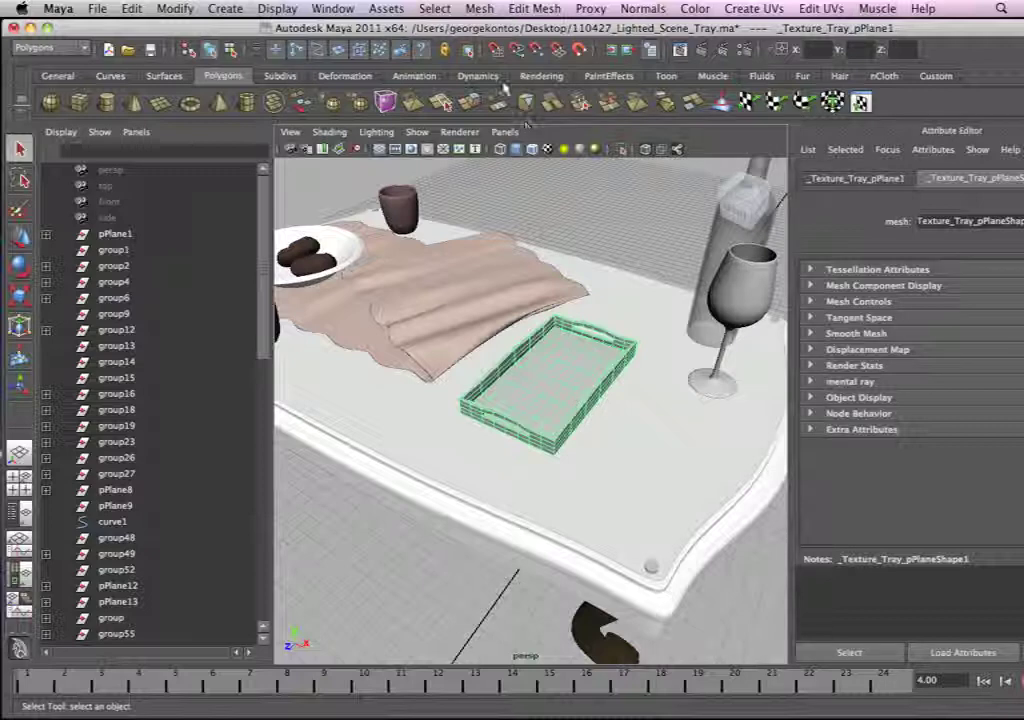
Step: Delete the table, cups, cloth, bottle, glass and other visible scene objects, keeping only the serving tray
right_click_drag(418, 276, 330, 245, "alt")
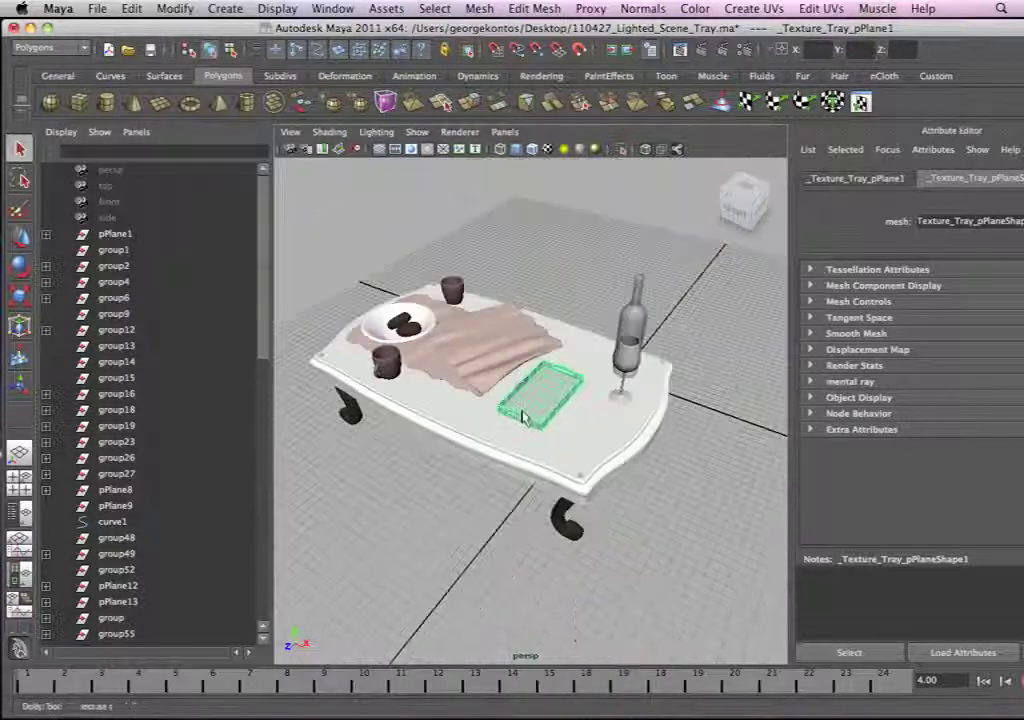
right_click_drag(535, 334, 592, 395, "alt")
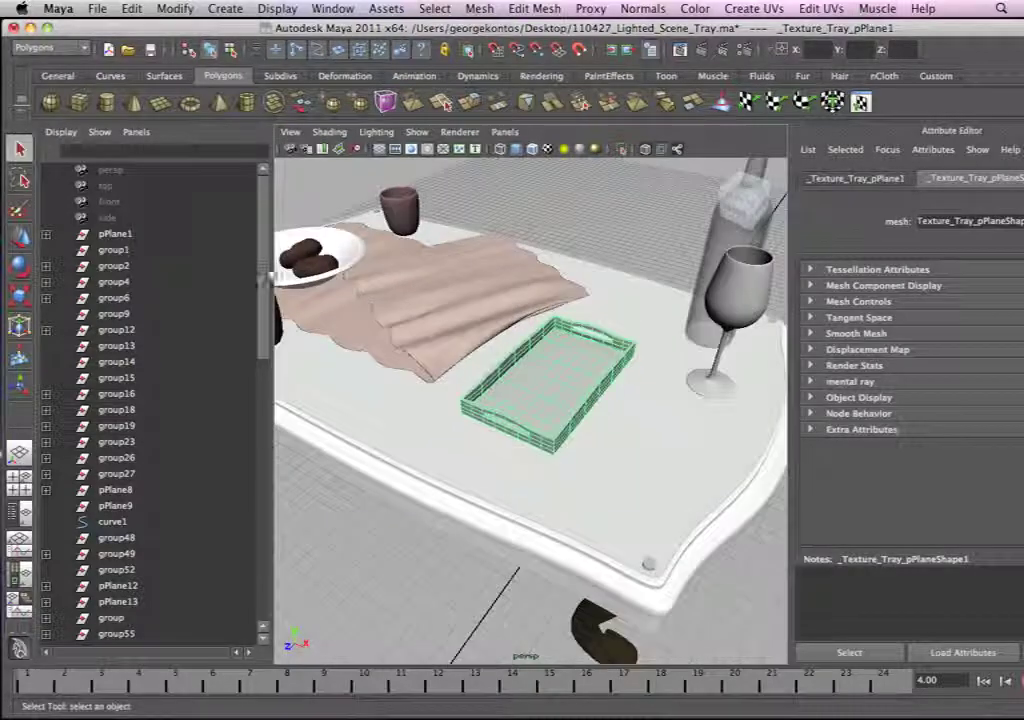
right_click_drag(608, 323, 345, 212, "alt")
right_click_drag(585, 272, 648, 296, "alt")
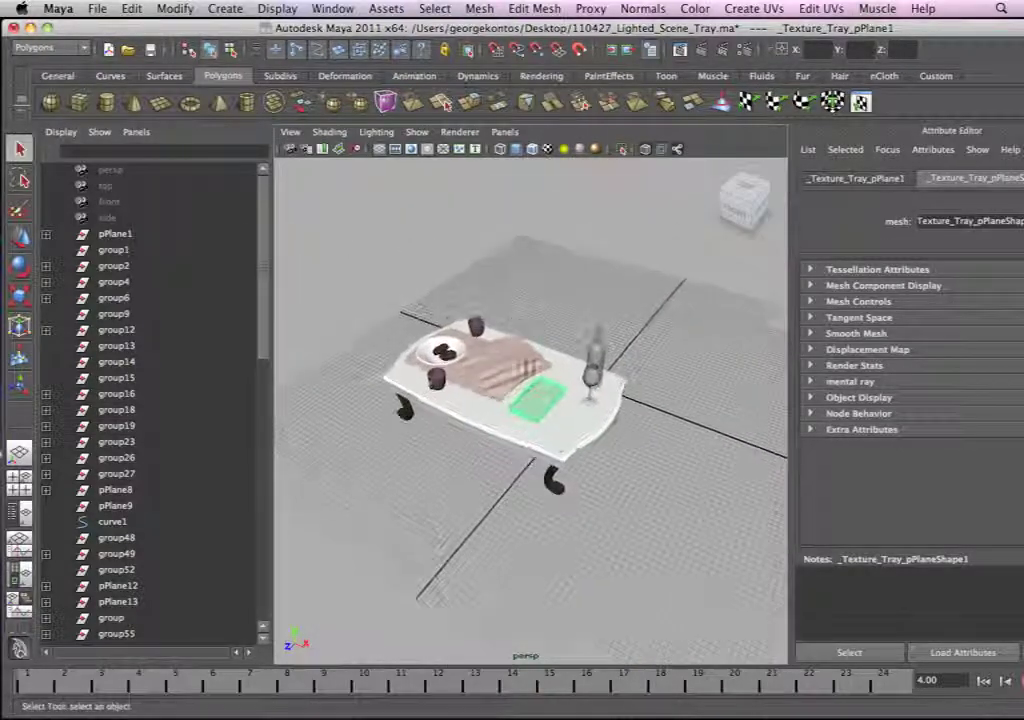
right_click_drag(551, 374, 511, 351, "alt")
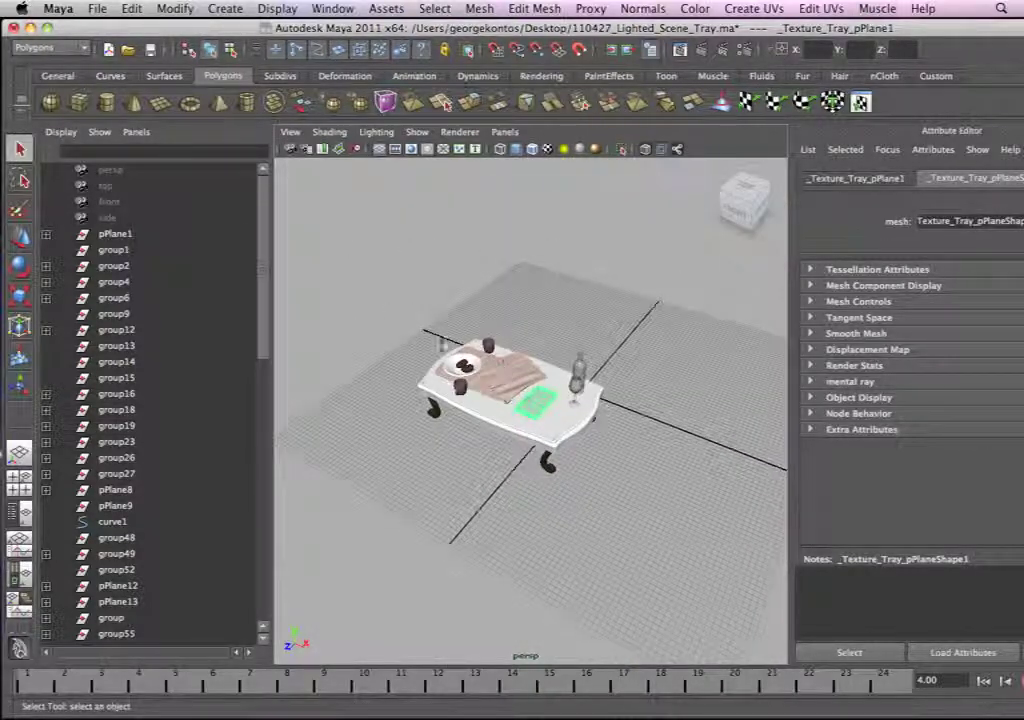
left_click_drag(716, 564, 716, 568)
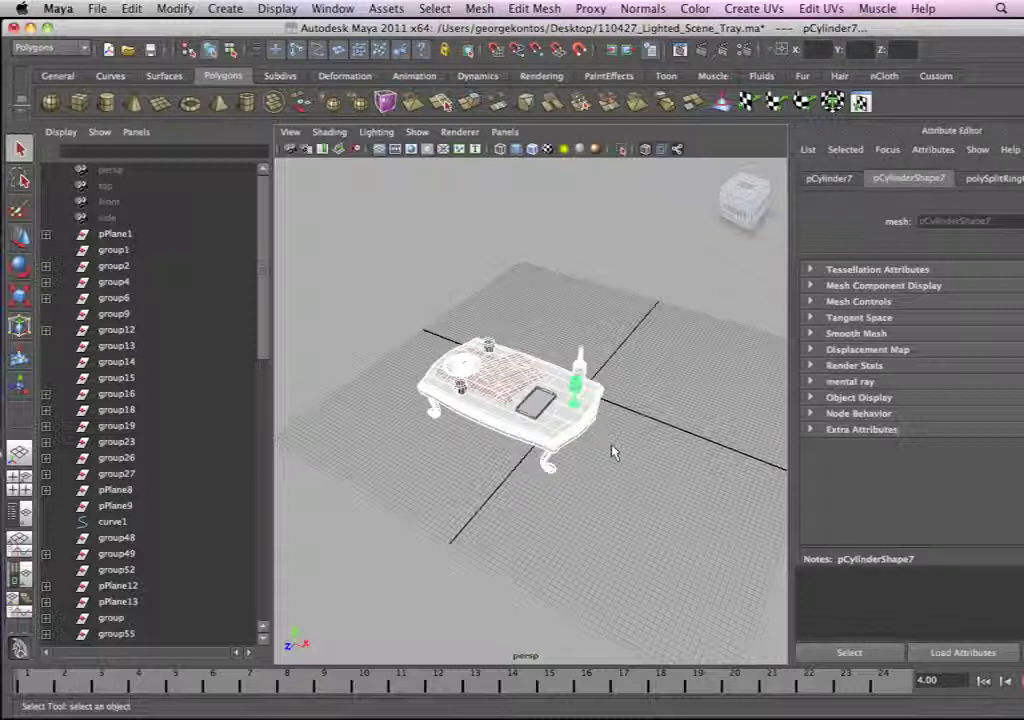
key("Delete")
Step: Select the serving tray and frame it in the perspective view
mouse_move(497, 391)
right_mouse_down("alt")
mouse_move(560, 401)
mouse_move(513, 398)
right_mouse_up("alt")
left_click(547, 402)
key("f")
left_click_drag(513, 398, 430, 370, "alt")
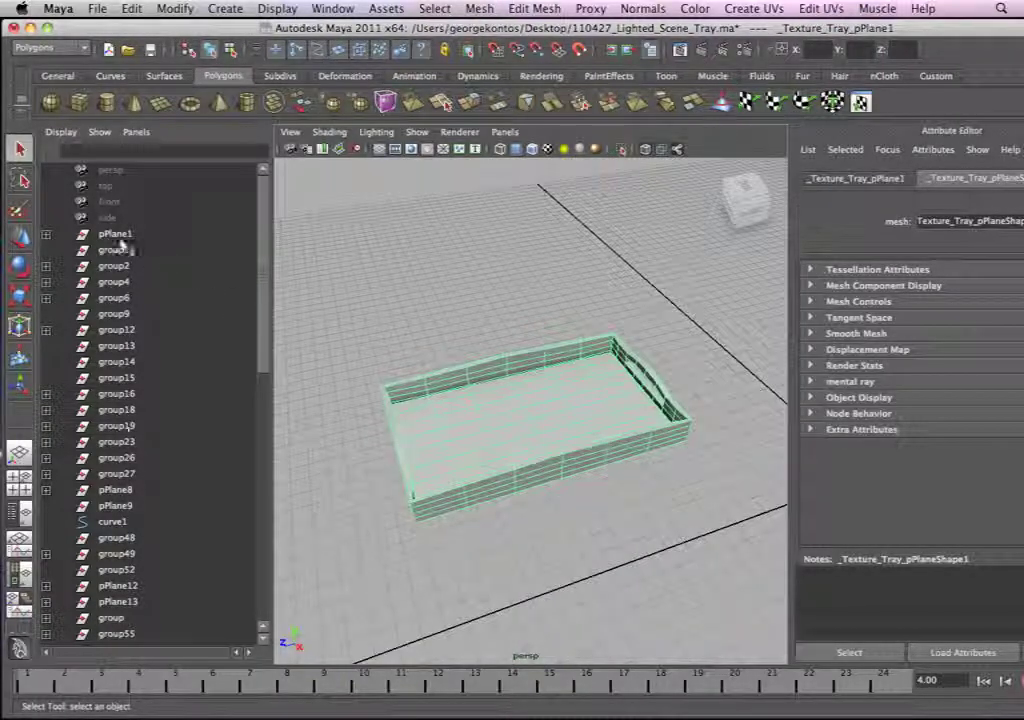
scroll(262, 275, "down", 15)
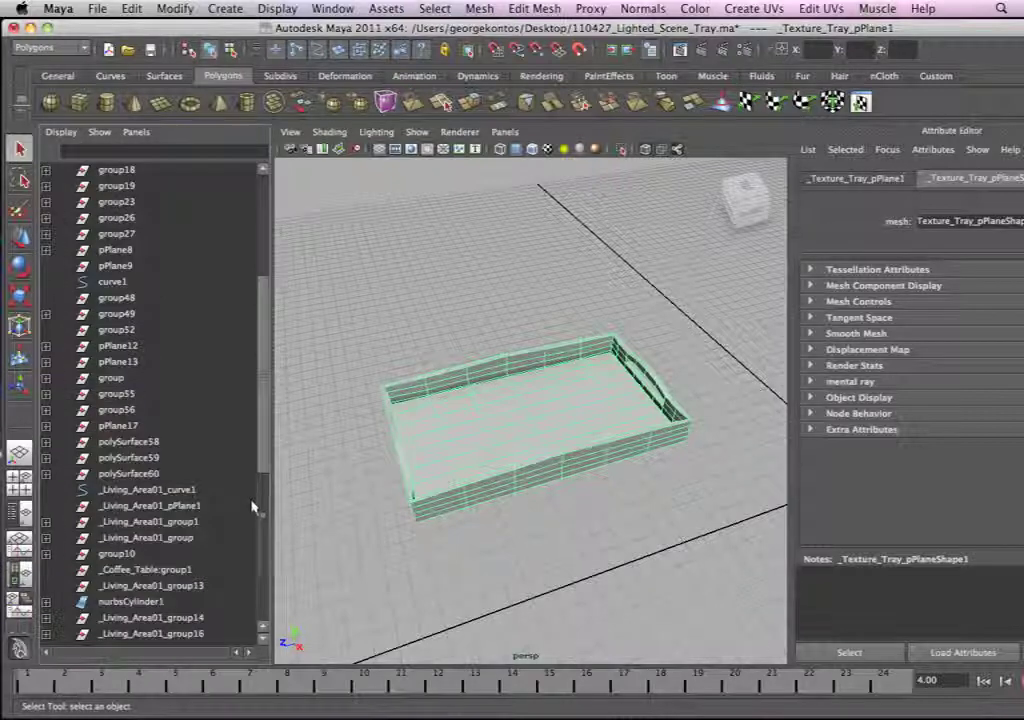
scroll(266, 596, "up", 15)
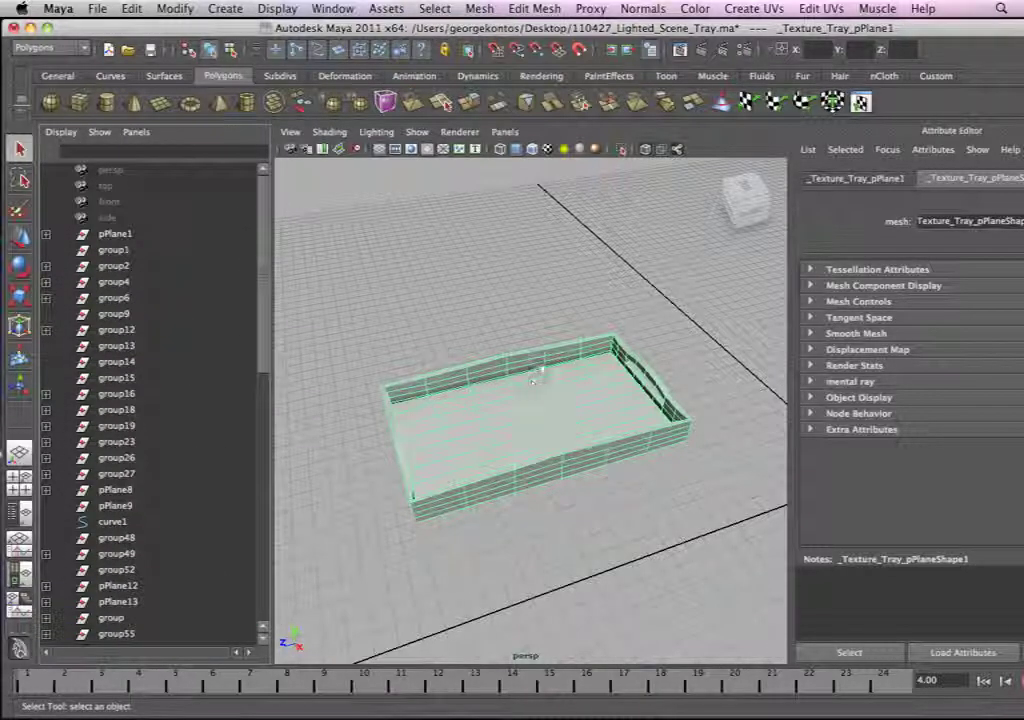
middle_click_drag(552, 372, 597, 328, "alt")
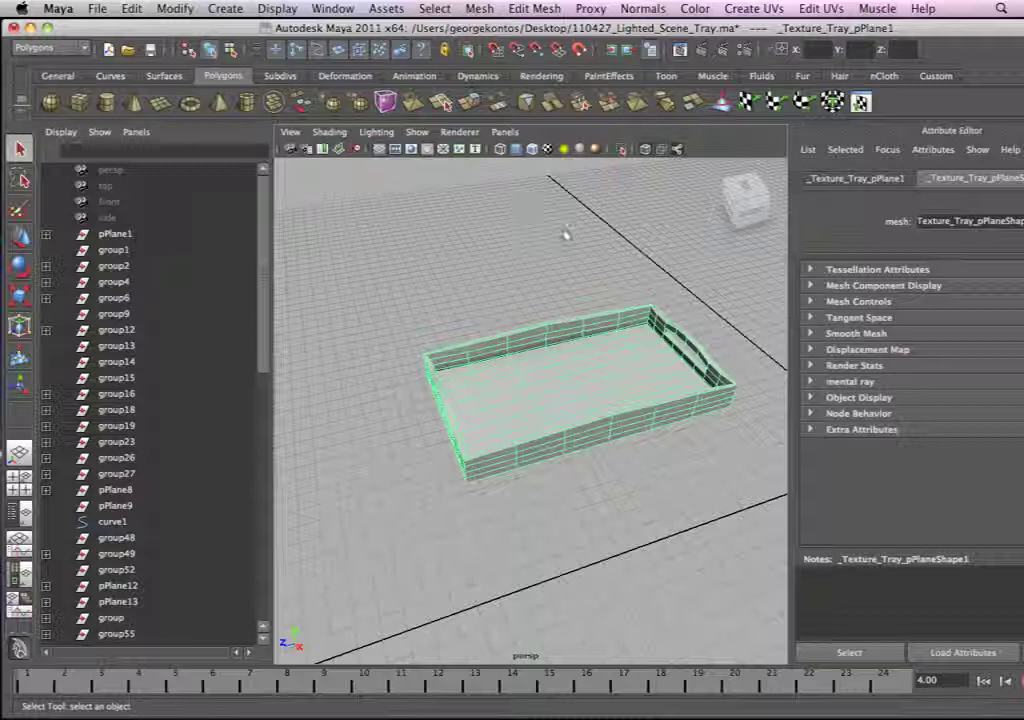
mouse_move(503, 250)
left_mouse_down("alt")
mouse_move(494, 279)
mouse_move(512, 268)
left_mouse_up("alt")
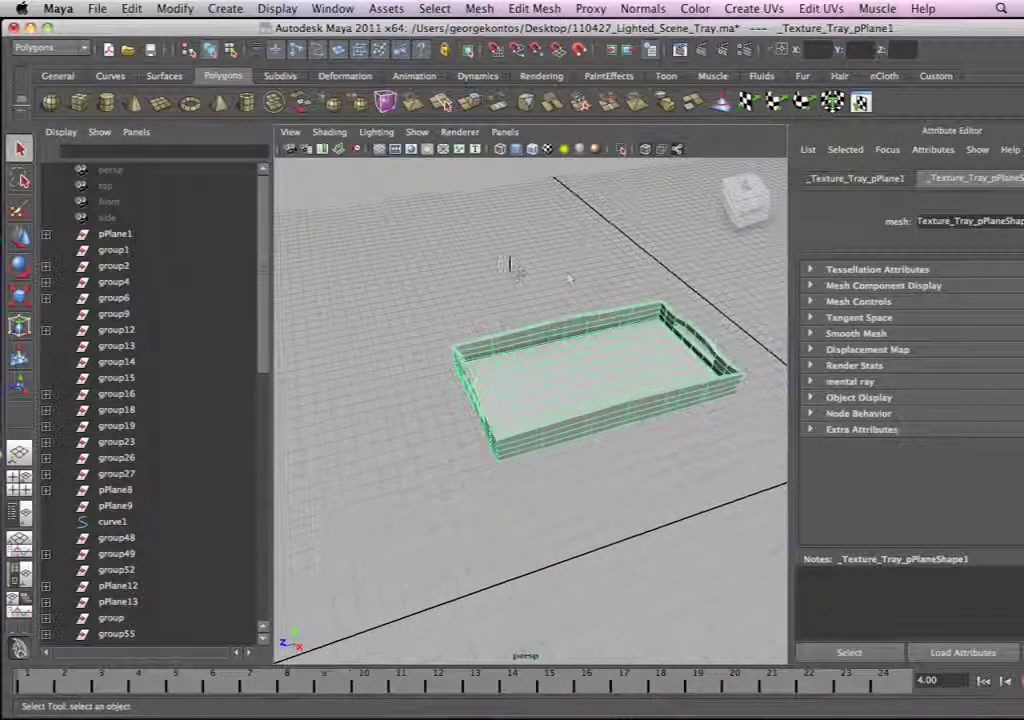
Step: Fit the application window to the screen so the full Attribute Editor shows
left_click(46, 28)
right_click_drag(327, 298, 496, 327, "alt")
middle_click_drag(496, 325, 450, 338, "alt")
right_click_drag(450, 338, 392, 343, "alt")
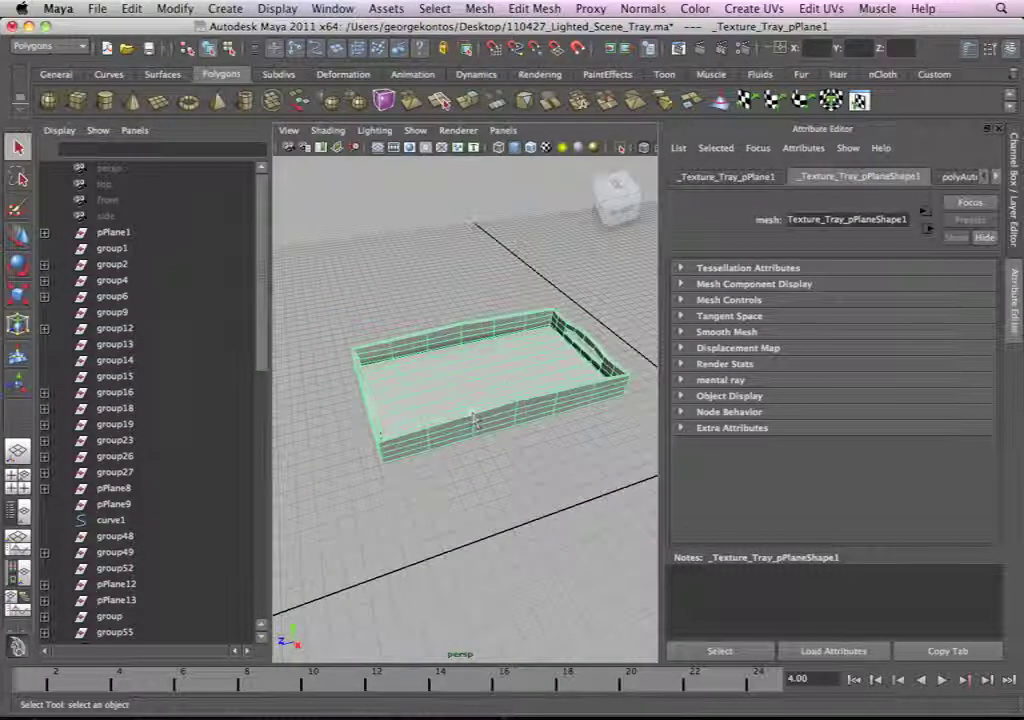
Step: Delete the construction history of the selected tray
left_click(96, 8)
mouse_move(135, 8)
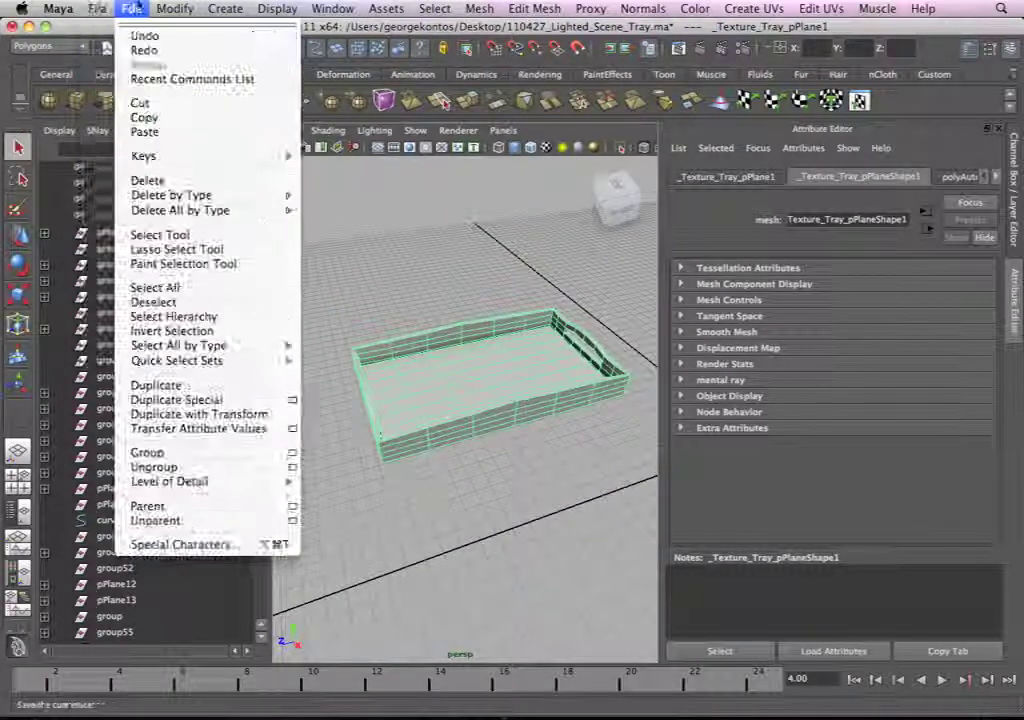
mouse_move(172, 195)
left_click(360, 201)
left_click_drag(443, 274, 418, 272, "alt")
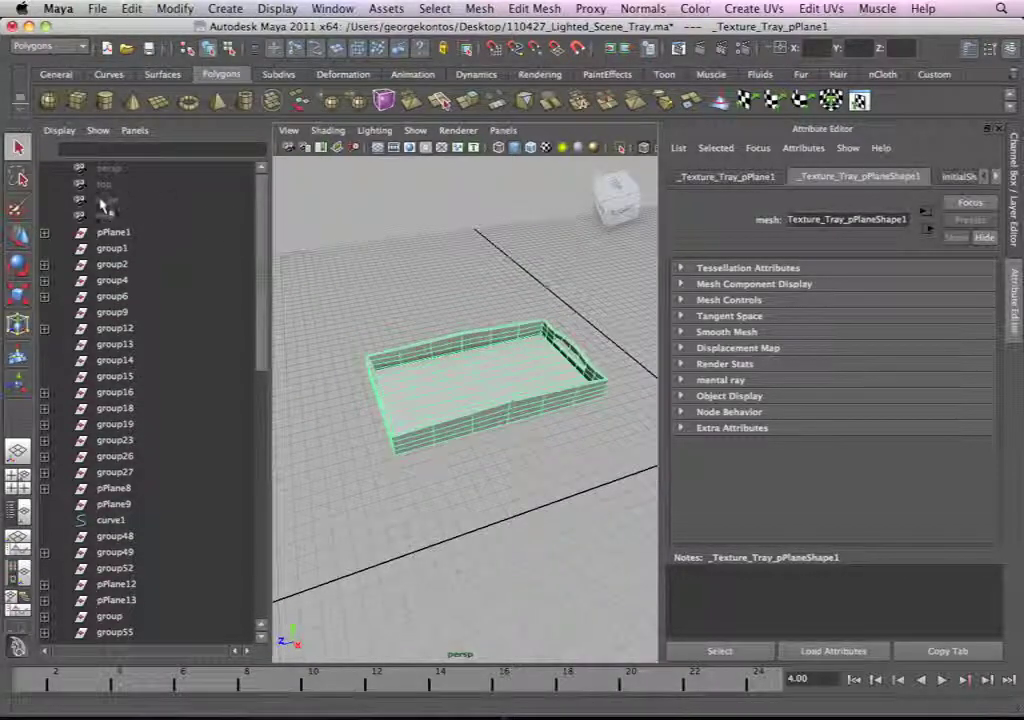
Step: Run Optimize Scene Size to remove unused items and accept the confirmation
left_click(96, 8)
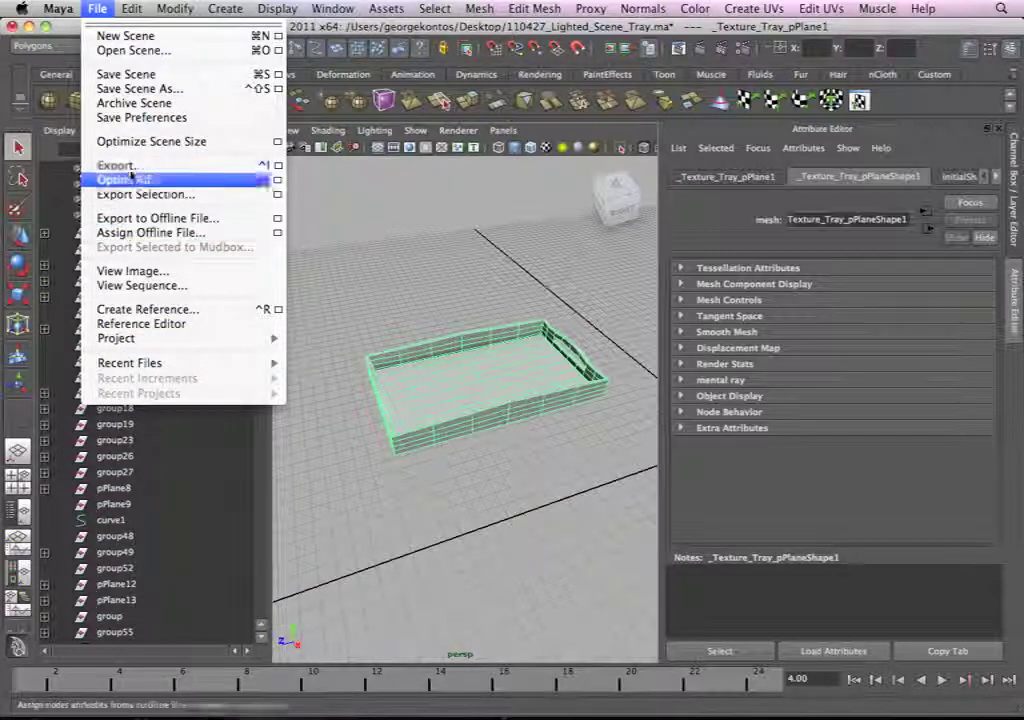
left_click(138, 143)
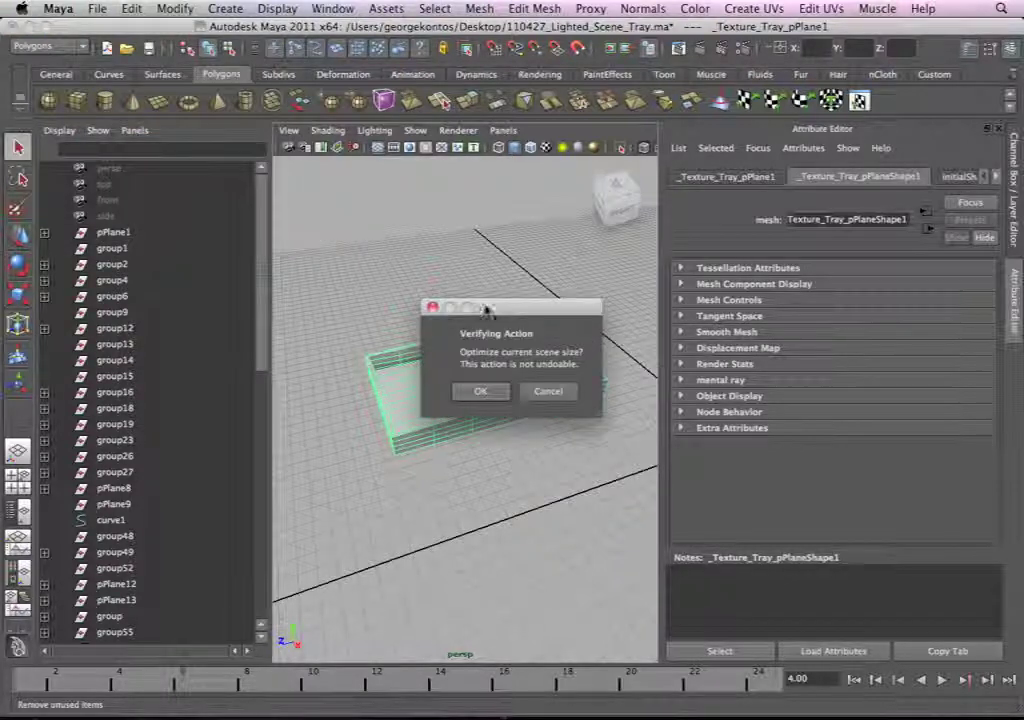
left_click_drag(490, 308, 372, 178)
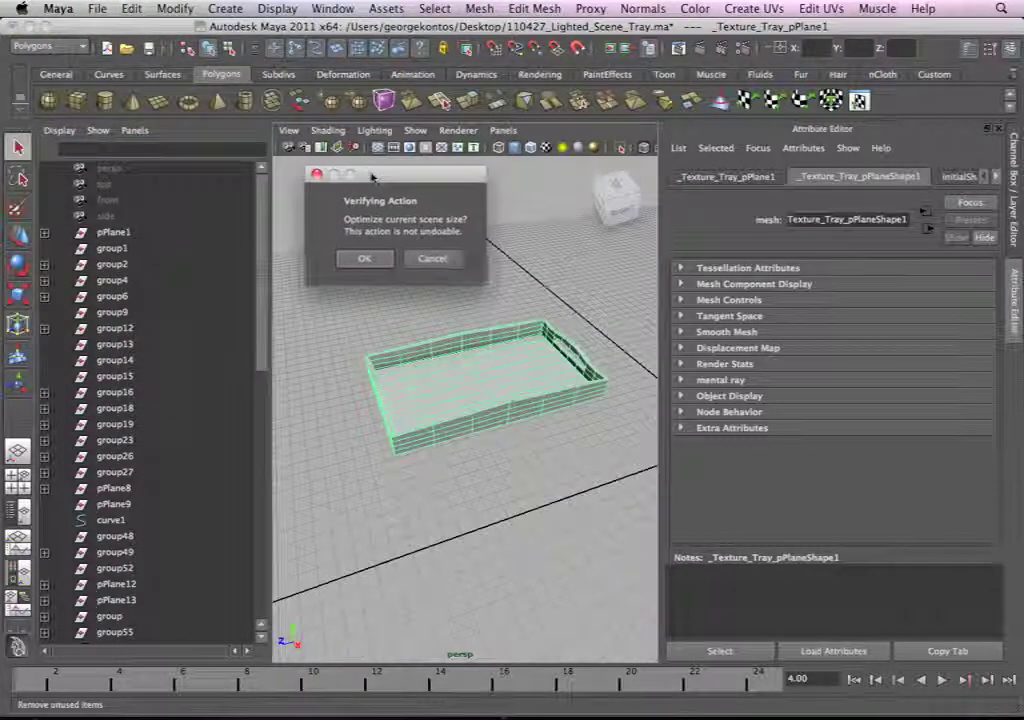
left_click(366, 259)
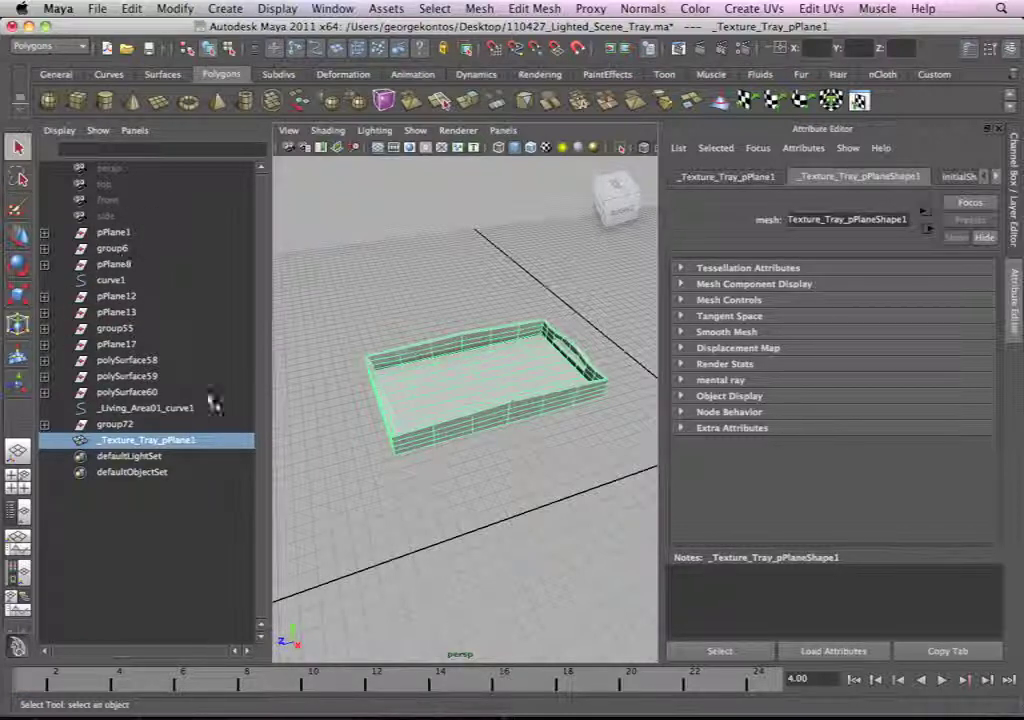
Step: Make the windows and curve display layers visible and delete the skylights layer
key("ctrl+a")
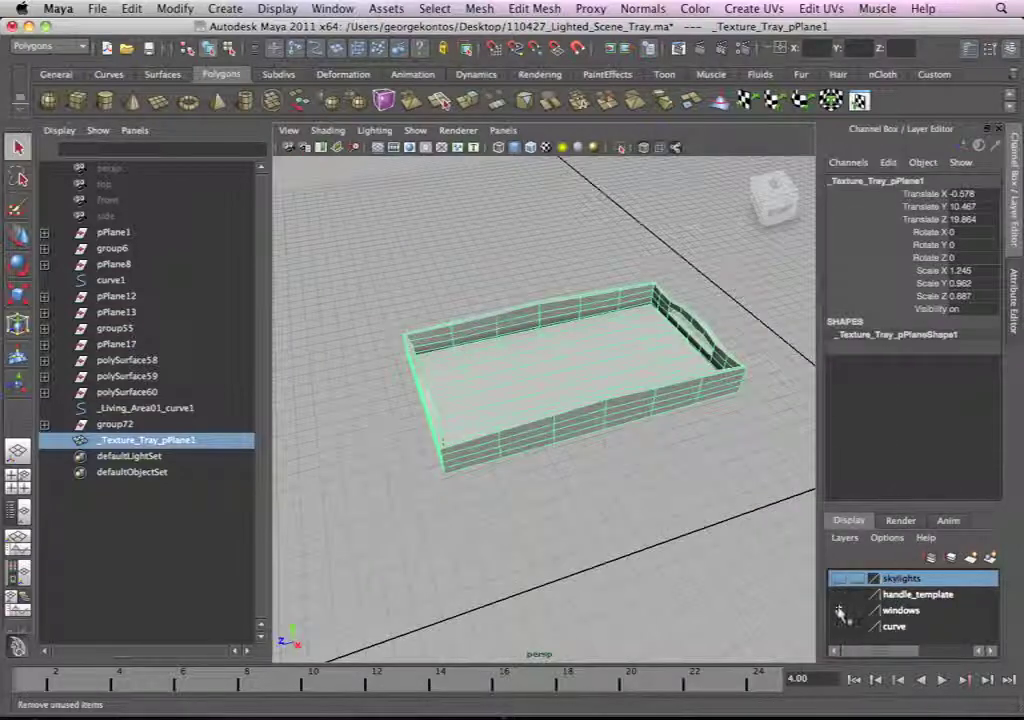
left_click(838, 576)
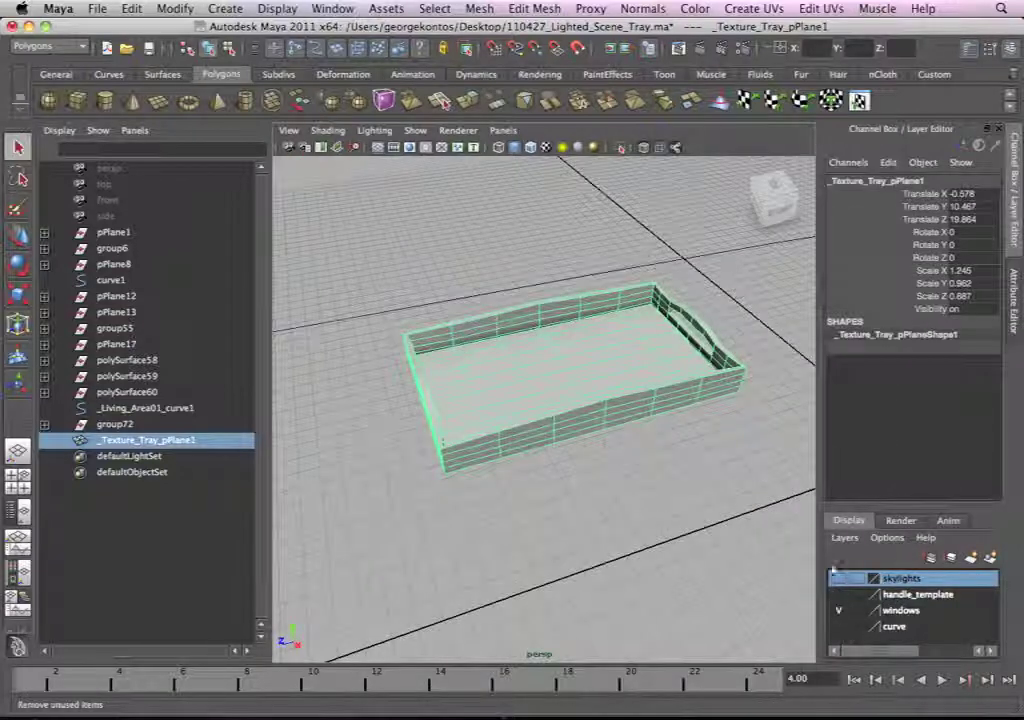
right_click(903, 580)
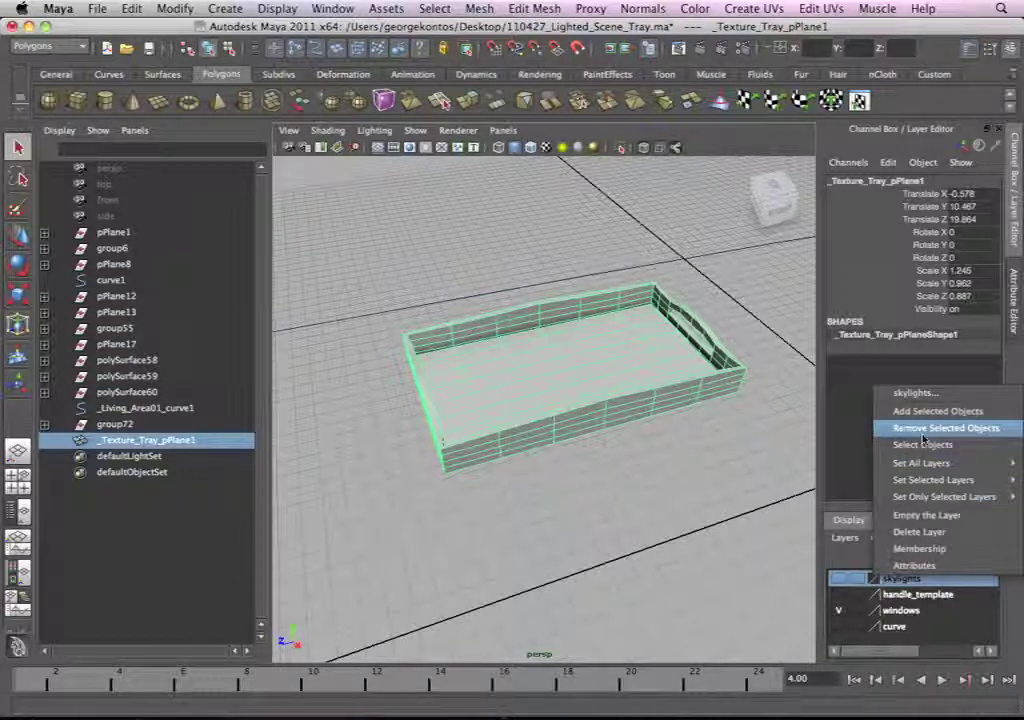
mouse_move(921, 487)
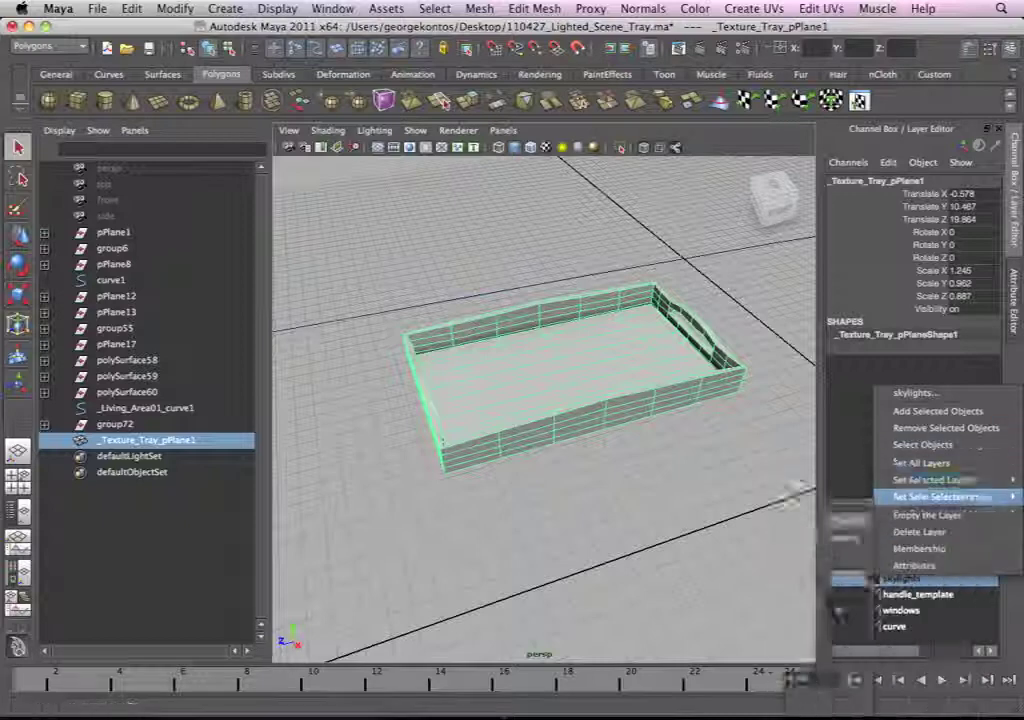
left_click(939, 534)
Step: Delete the handle_template display layer
left_click(880, 578)
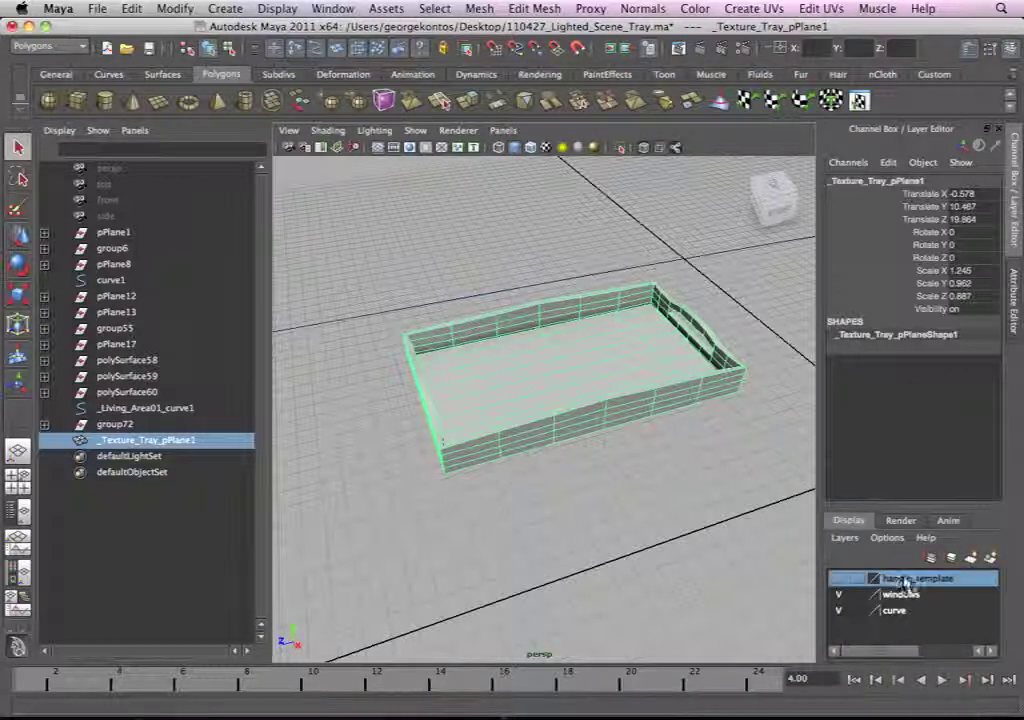
right_click(885, 579)
mouse_move(965, 483)
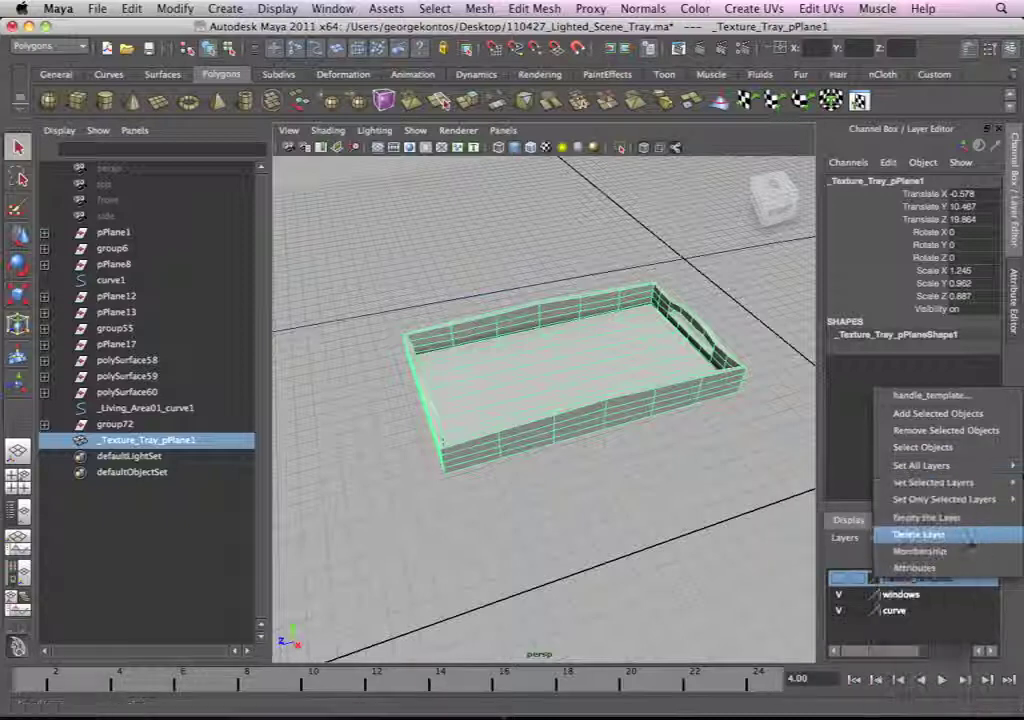
left_click(922, 534)
Step: Delete the windows display layer, leaving the layer settings unedited
double_click(927, 580)
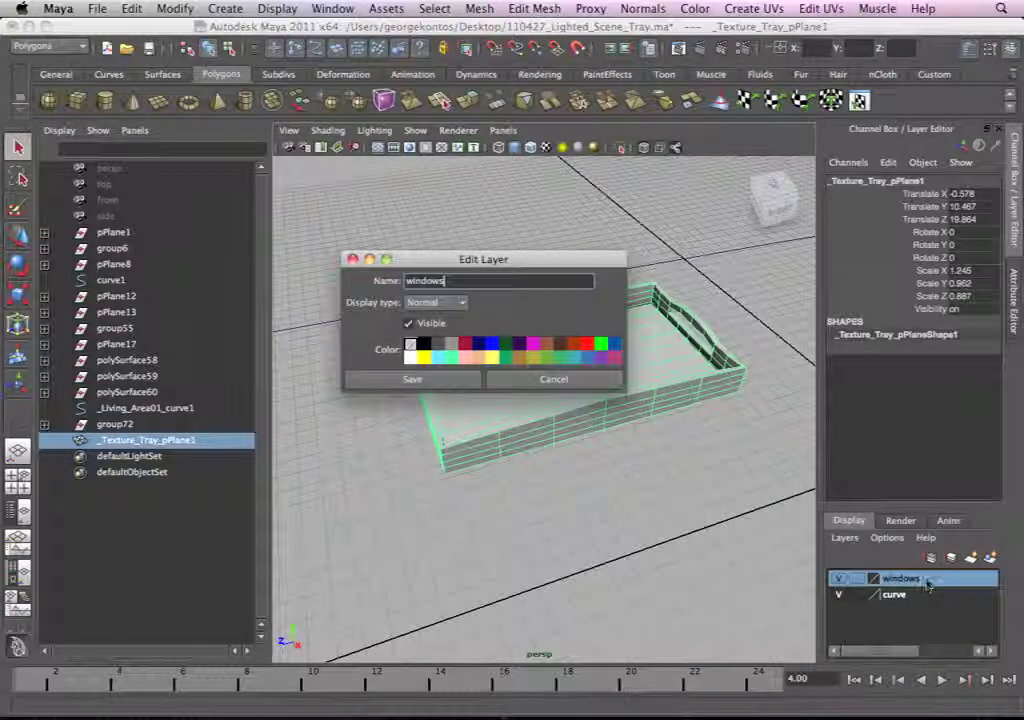
left_click(553, 380)
right_click(924, 580)
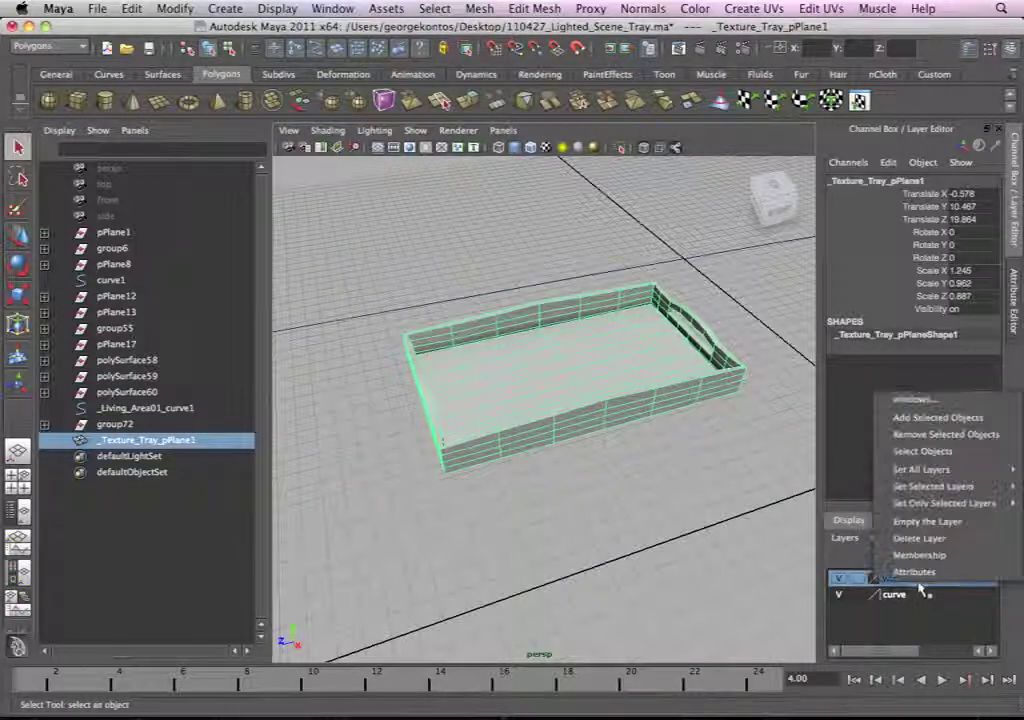
left_click(922, 538)
double_click(905, 580)
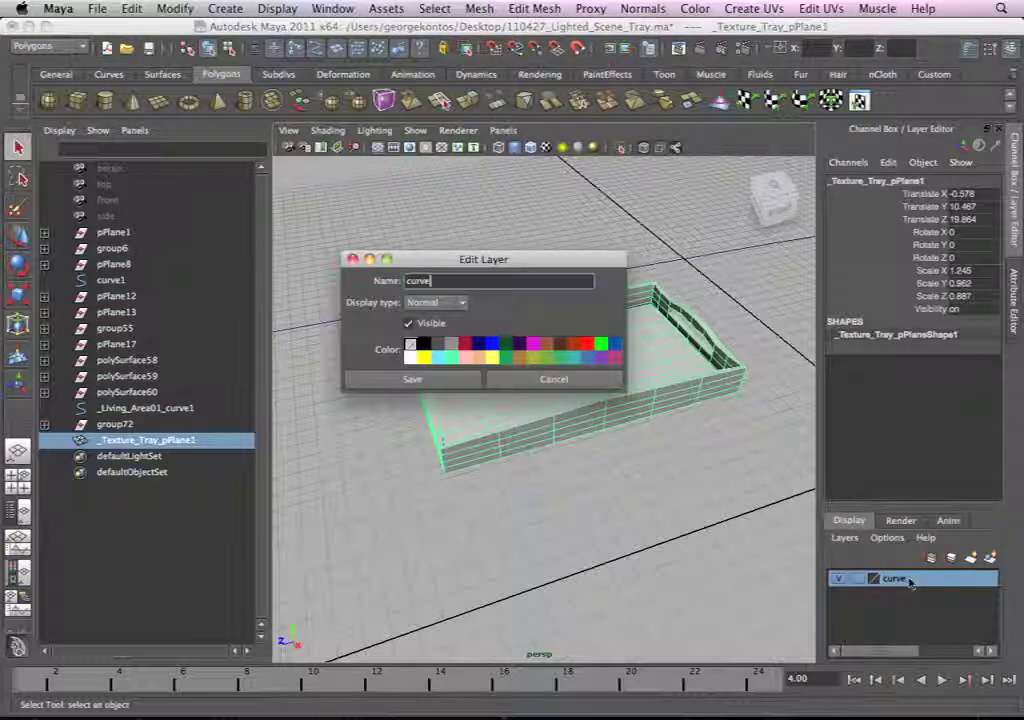
left_click(492, 382)
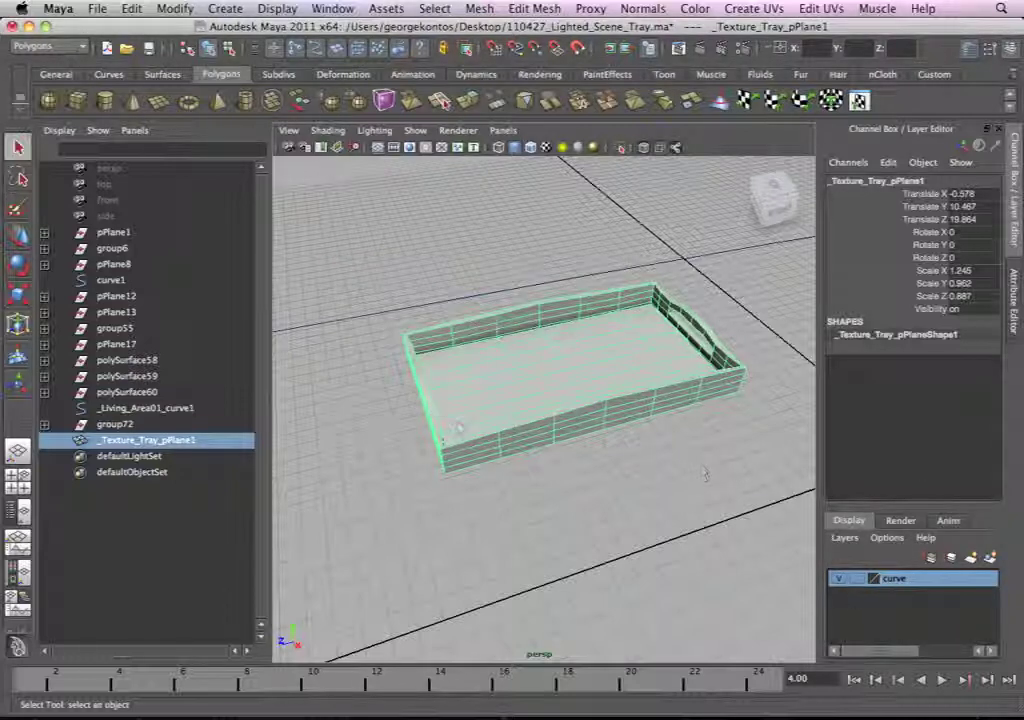
Step: Show all hidden objects and frame the whole scene in the perspective view
left_click(225, 8)
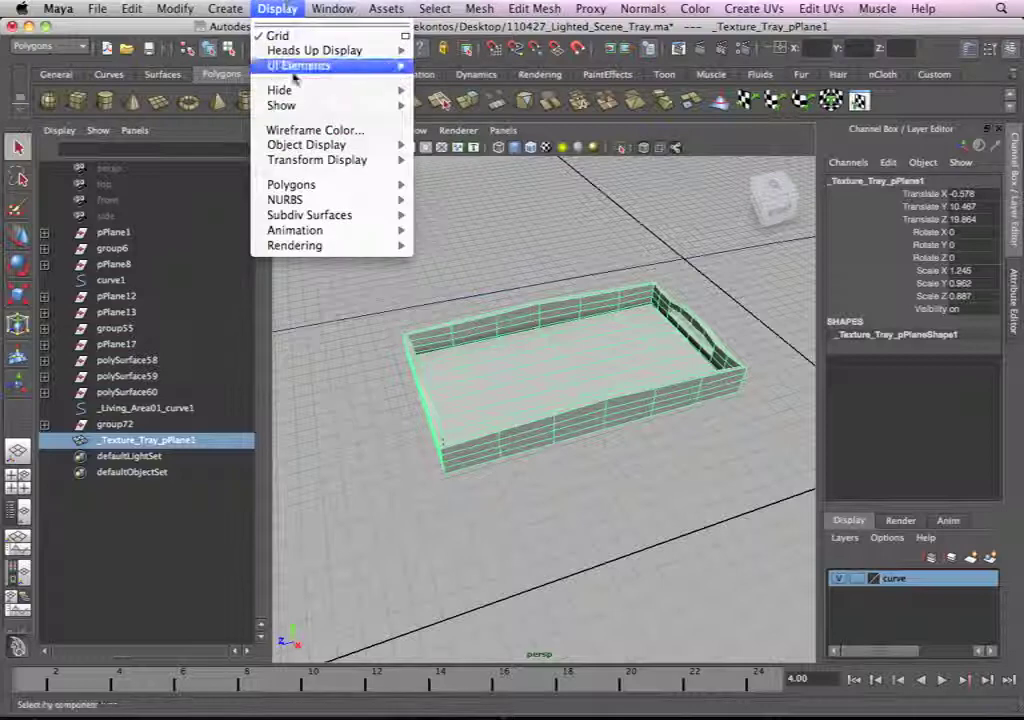
mouse_move(285, 105)
left_click(435, 155)
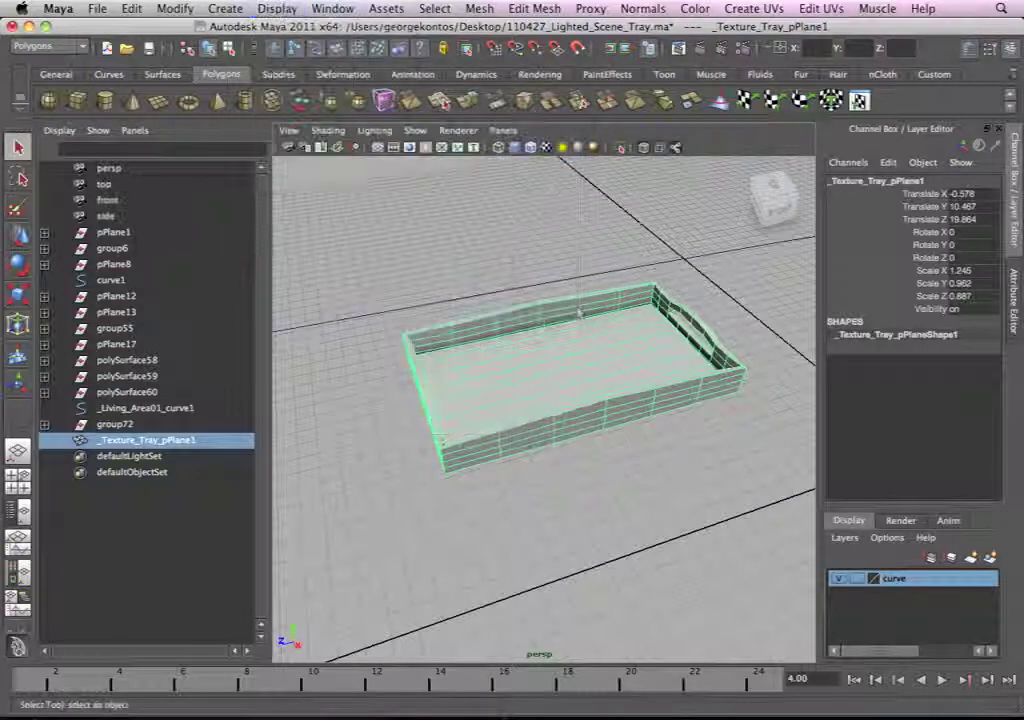
key("a")
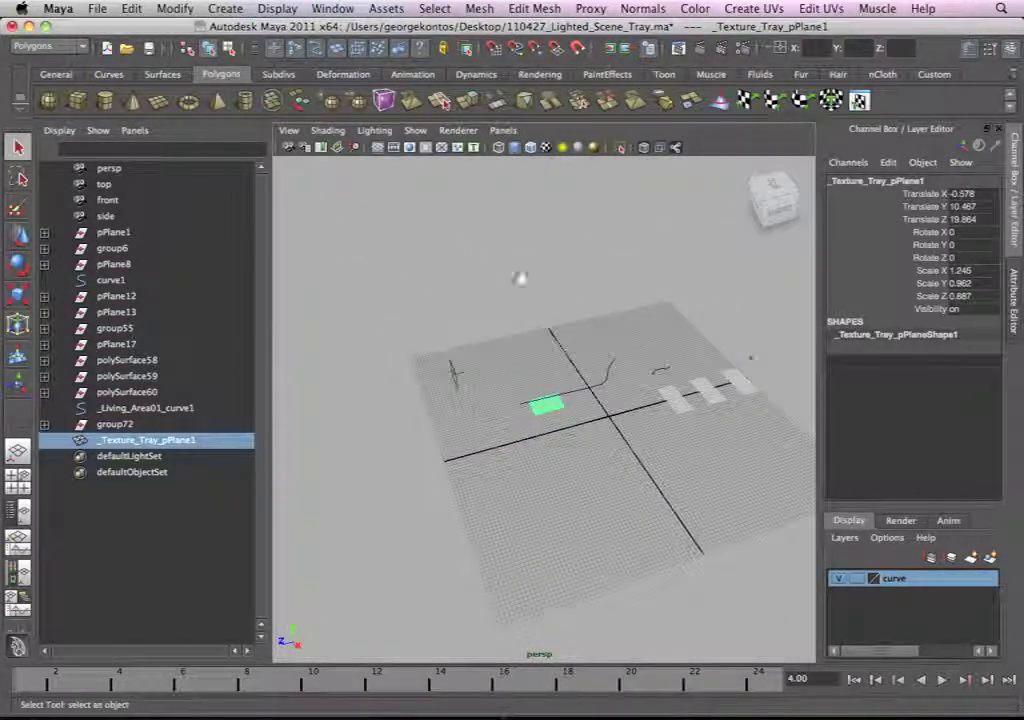
left_click_drag(537, 340, 578, 331, "alt")
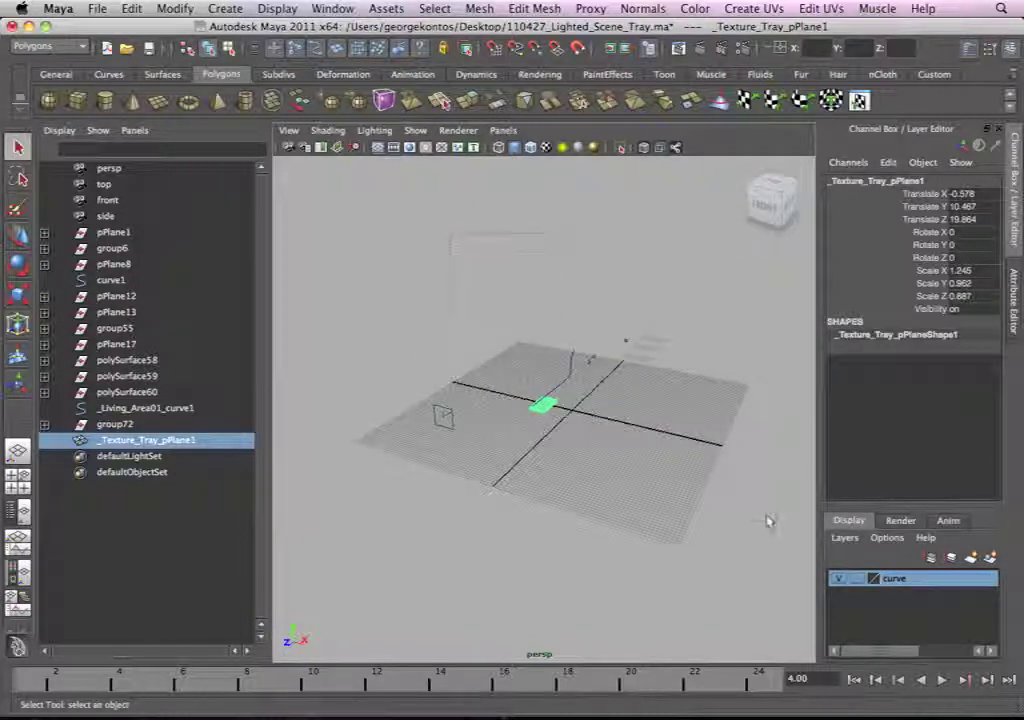
Step: Delete all leftover objects from pPlane1 through group72, keeping _Texture_Tray_pPlane1
left_click_drag(450, 233, 766, 520, "shift")
left_click(146, 248)
left_click(142, 234)
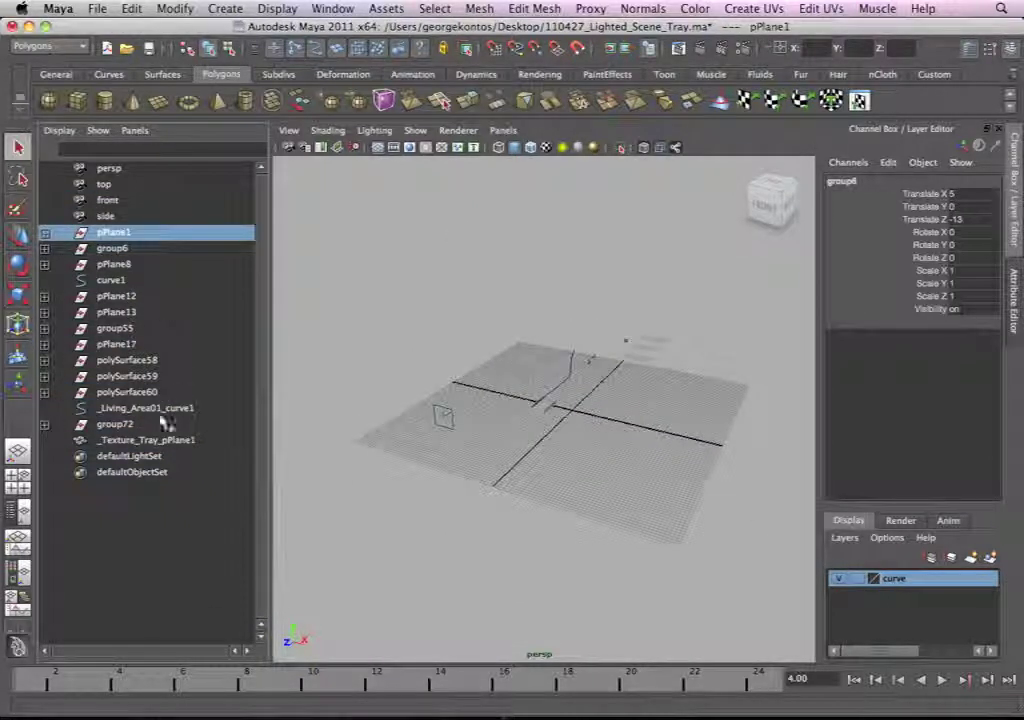
left_click(167, 422, "shift")
left_click(145, 440, "ctrl")
key("f")
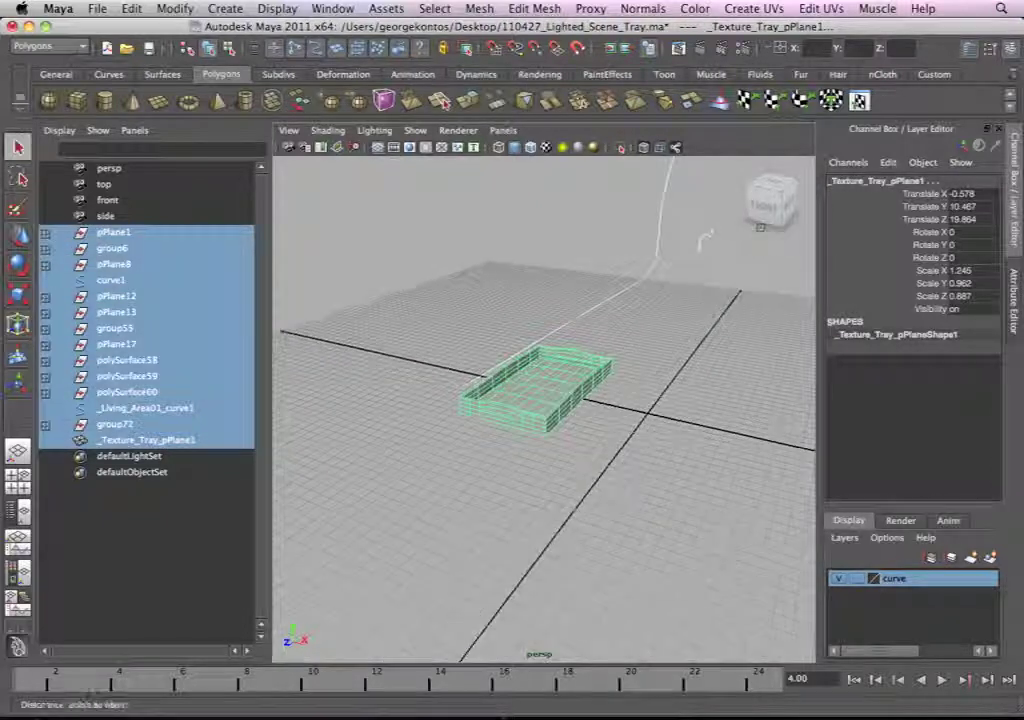
left_click(546, 425, "shift")
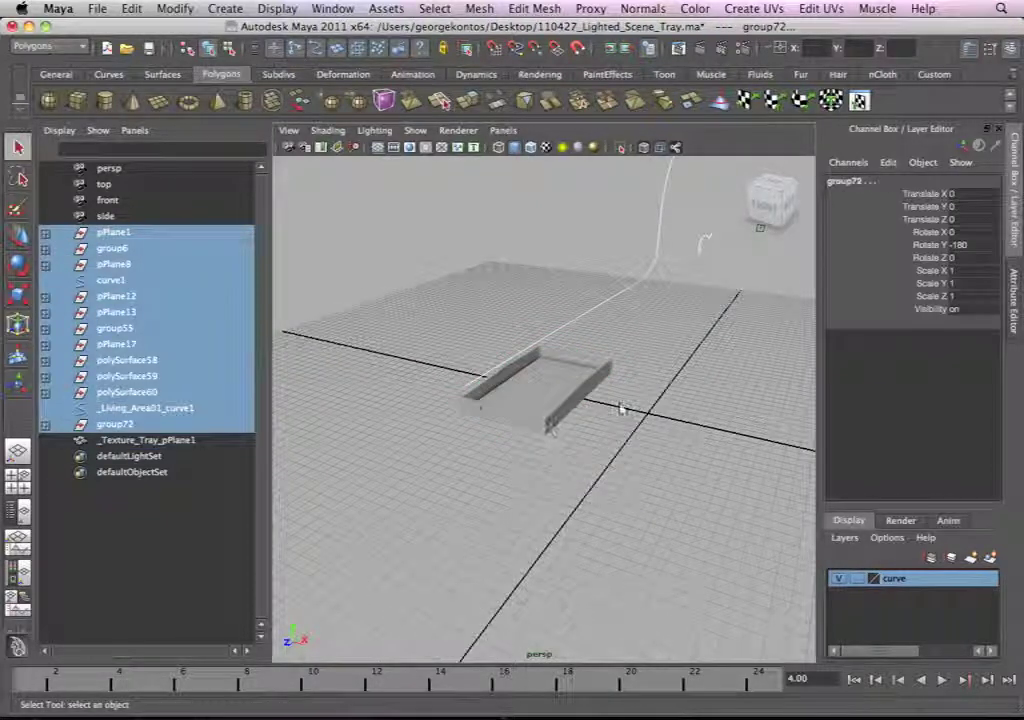
right_click_drag(618, 420, 557, 428, "alt")
middle_click_drag(557, 428, 507, 498, "alt")
key("Delete")
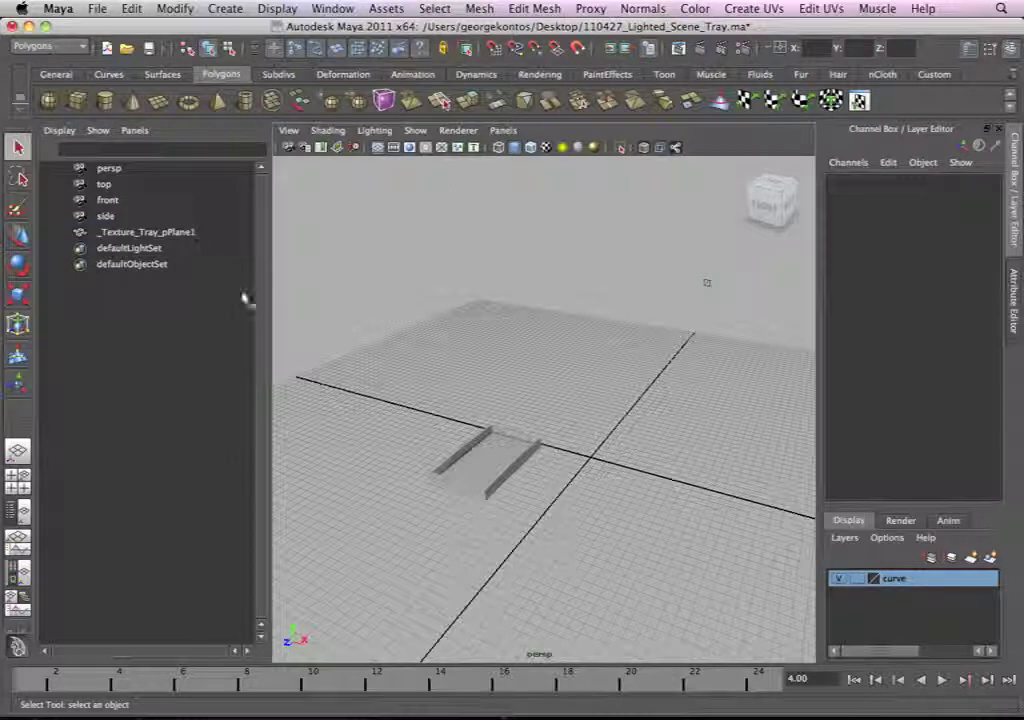
Step: Select _Texture_Tray_pPlane1 and delete its construction history
left_click(150, 232)
mouse_move(540, 430)
left_mouse_down("alt")
mouse_move(571, 446)
mouse_move(557, 432)
left_mouse_up("alt")
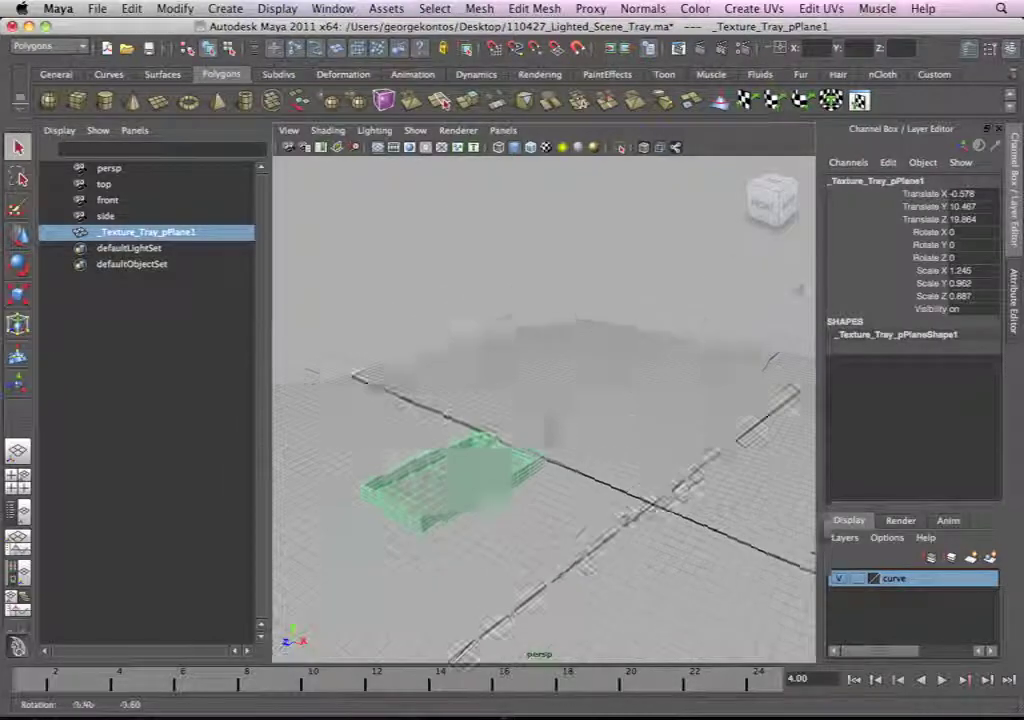
left_click(132, 8)
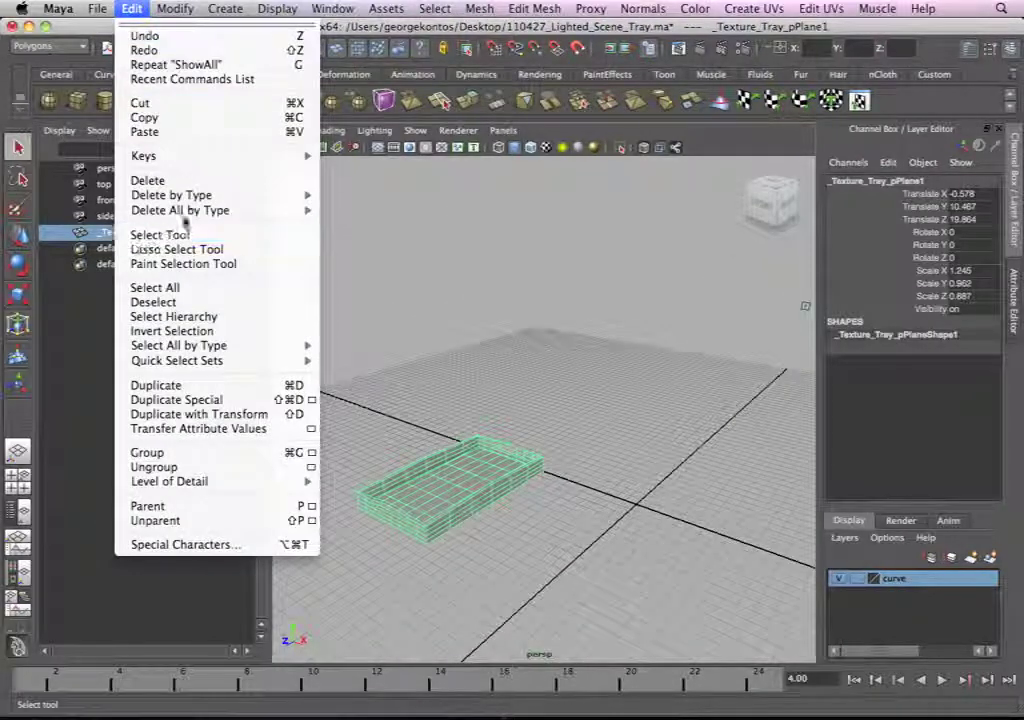
mouse_move(200, 195)
left_click(338, 198)
Step: Optimize the scene size to clear out the unused nodes and the empty curve layer
left_click(97, 8)
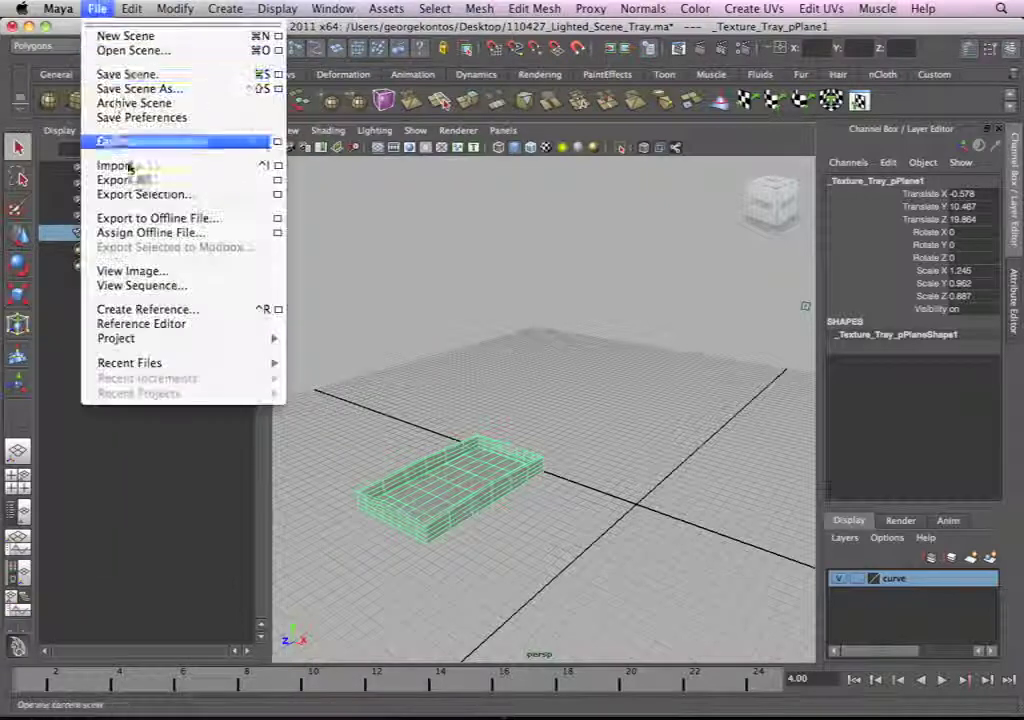
left_click(137, 141)
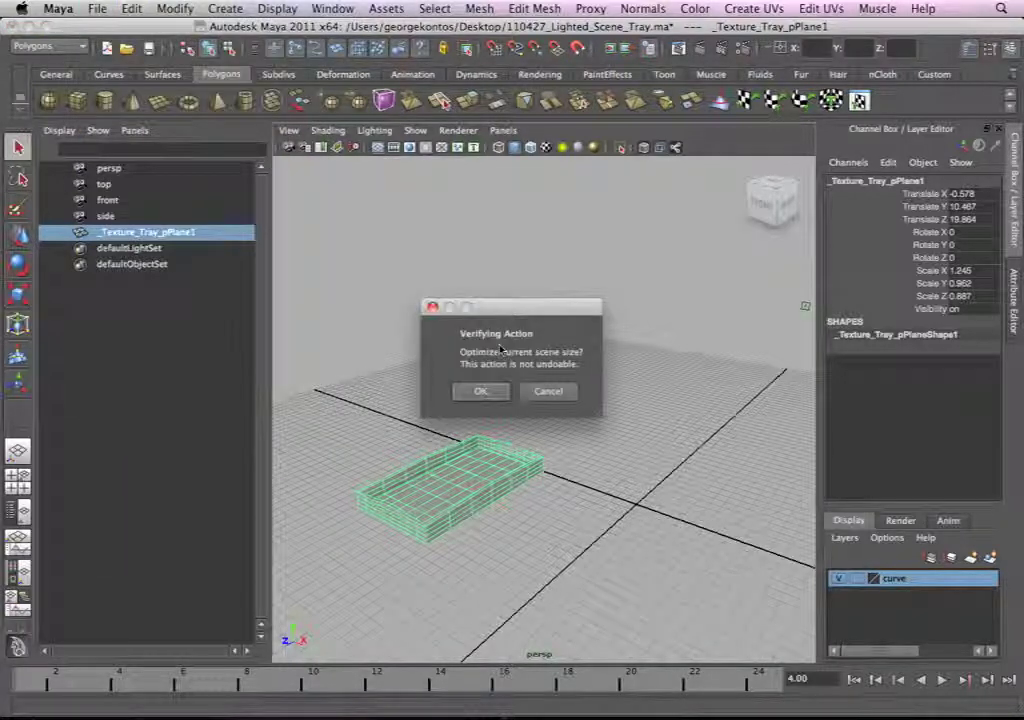
left_click(480, 391)
Step: Center the tray's pivot and activate the Move tool in the top view
left_click_drag(507, 423, 533, 368, "alt")
key("space")
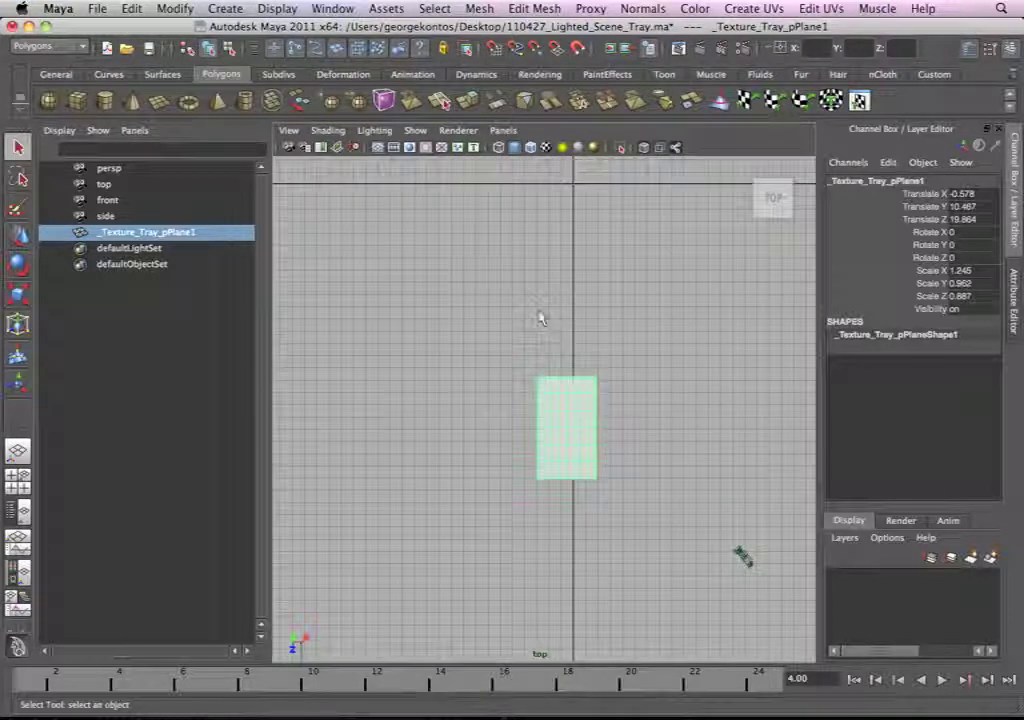
left_click(608, 470)
left_click_drag(608, 470, 523, 366)
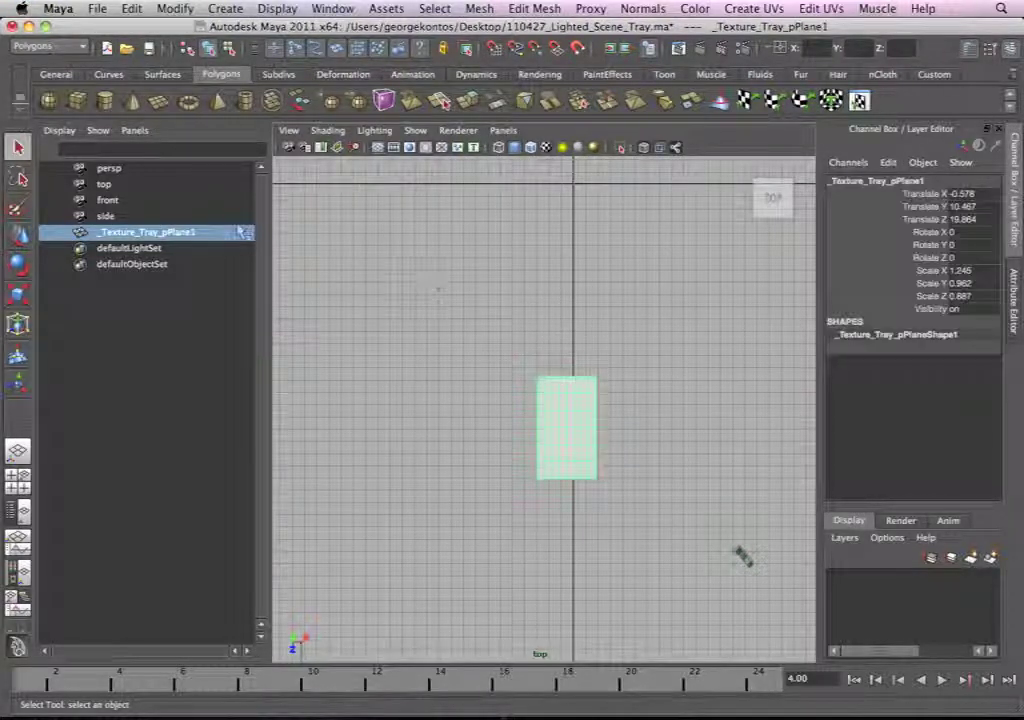
left_click(175, 8)
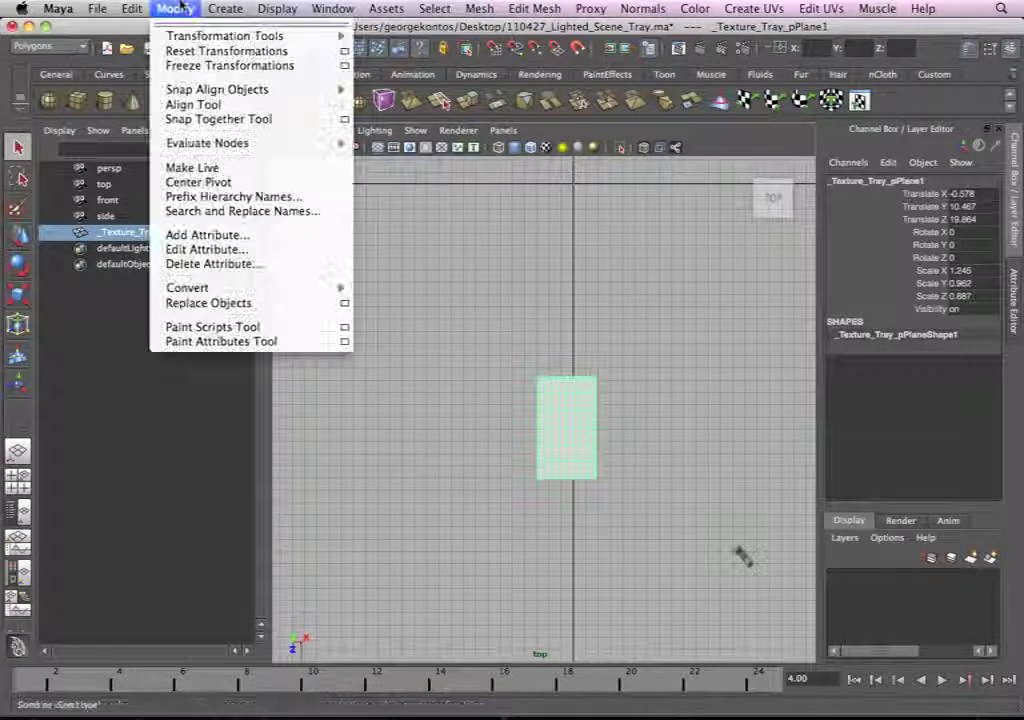
left_click(195, 183)
middle_click_drag(523, 399, 518, 450, "alt")
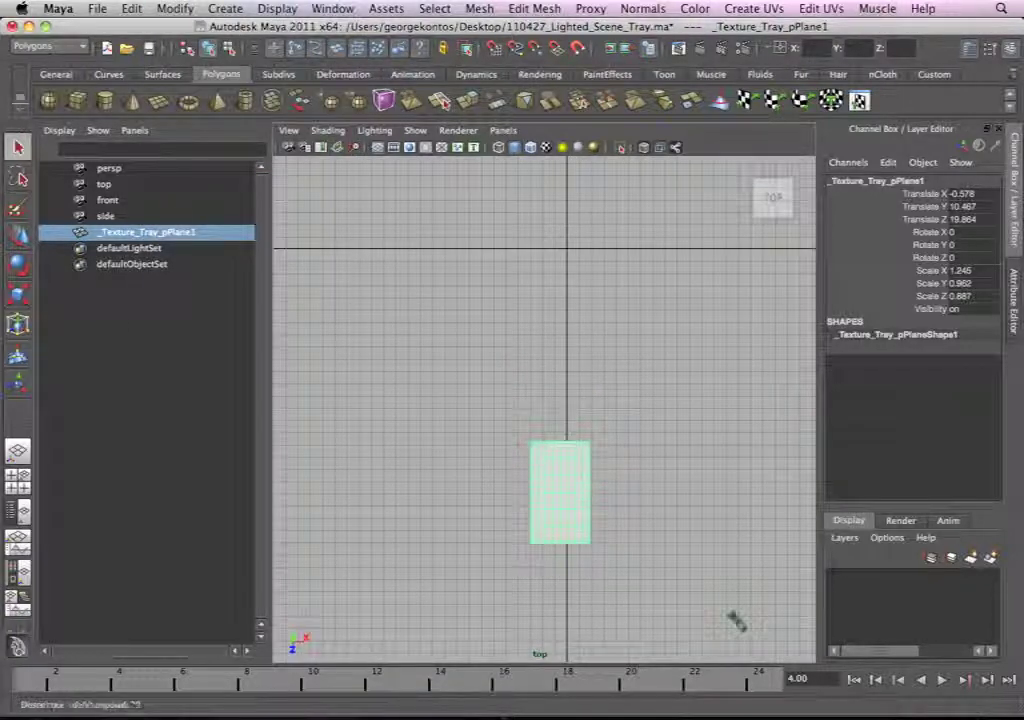
key("w")
Step: Move the tray to the world origin by setting Translate X, Y and Z to 0
left_click_drag(968, 194, 968, 221)
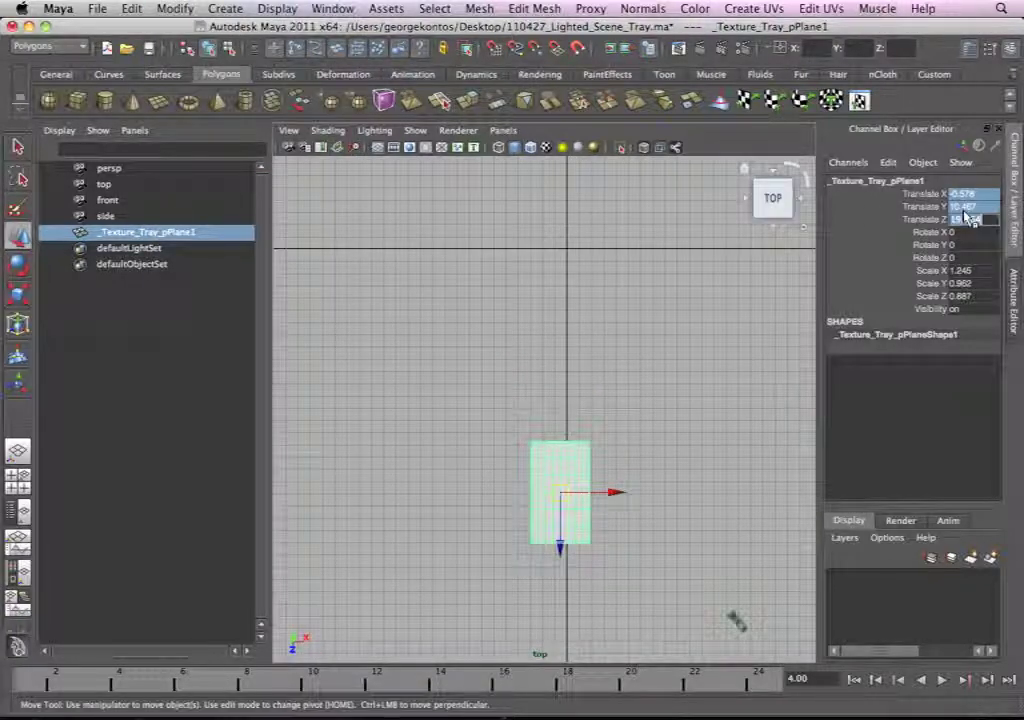
type("0")
key("Return")
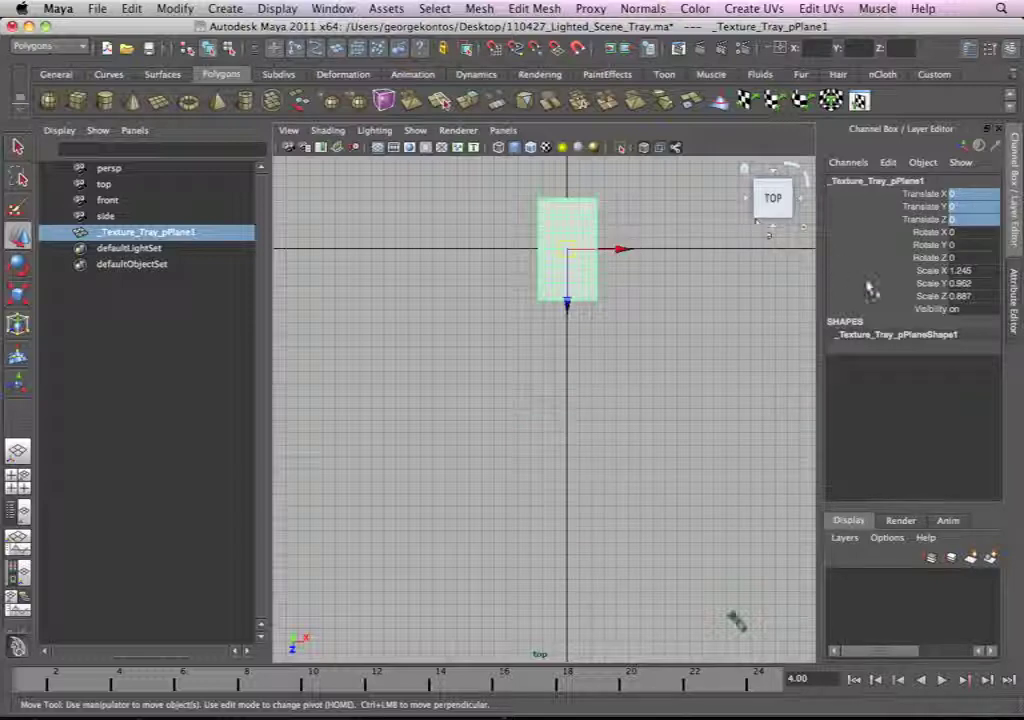
Step: Freeze the transformations of the tray at the origin, working in the perspective view
right_click_drag(551, 350, 601, 360, "alt")
middle_click_drag(601, 360, 574, 446, "alt")
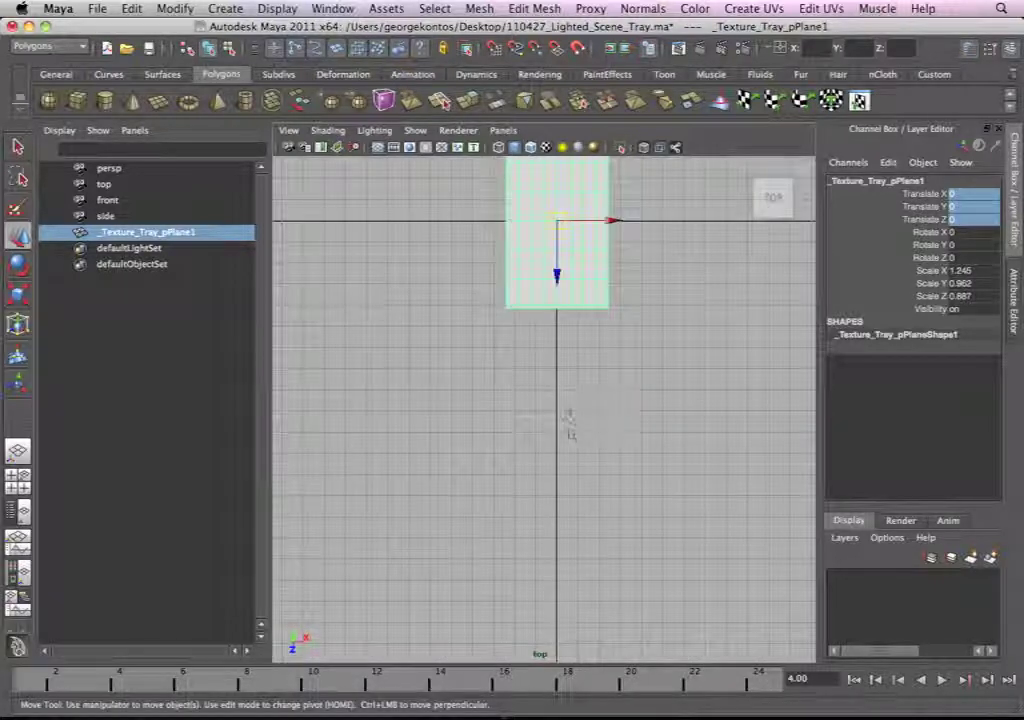
key("f")
key("space")
left_click_drag(638, 402, 636, 366)
mouse_move(618, 373)
left_mouse_down("alt")
mouse_move(605, 386)
mouse_move(610, 379)
left_mouse_up("alt")
key("f")
right_click_drag(622, 393, 743, 416, "alt")
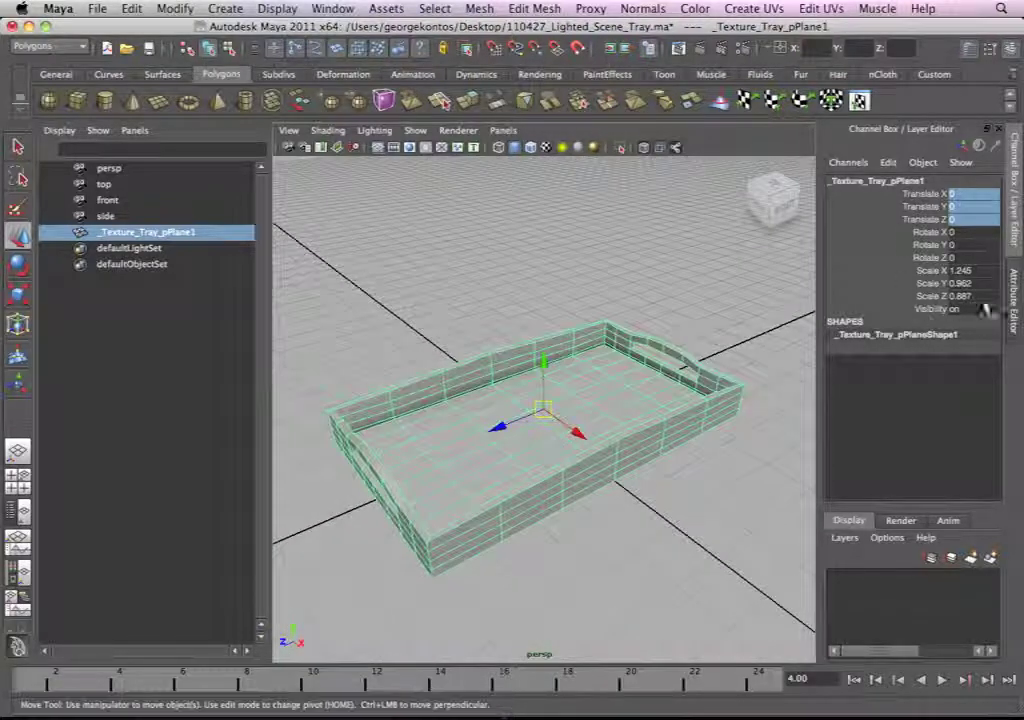
left_click(174, 9)
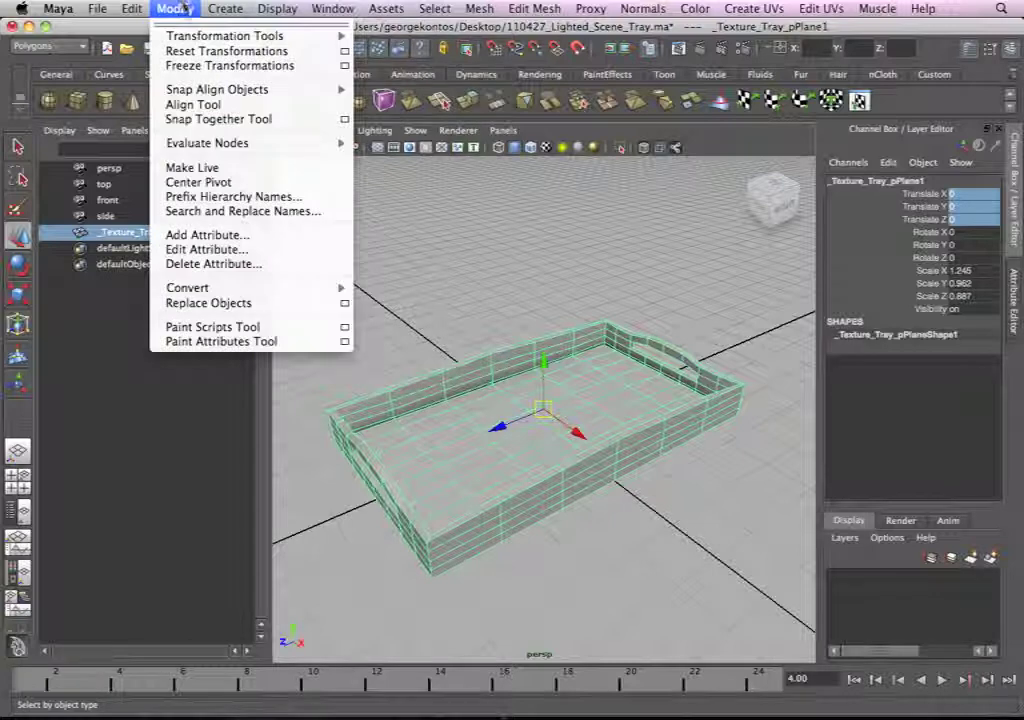
left_click(204, 66)
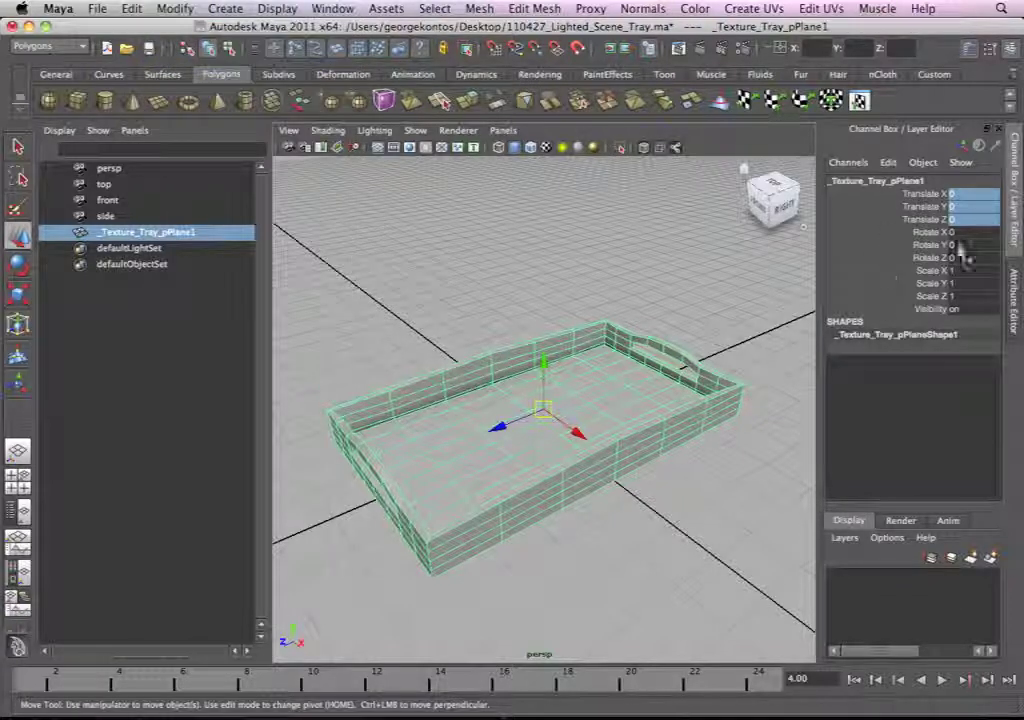
Step: Deselect the tray and examine its shape and placement on the grid from several angles
right_click_drag(471, 313, 378, 250, "alt")
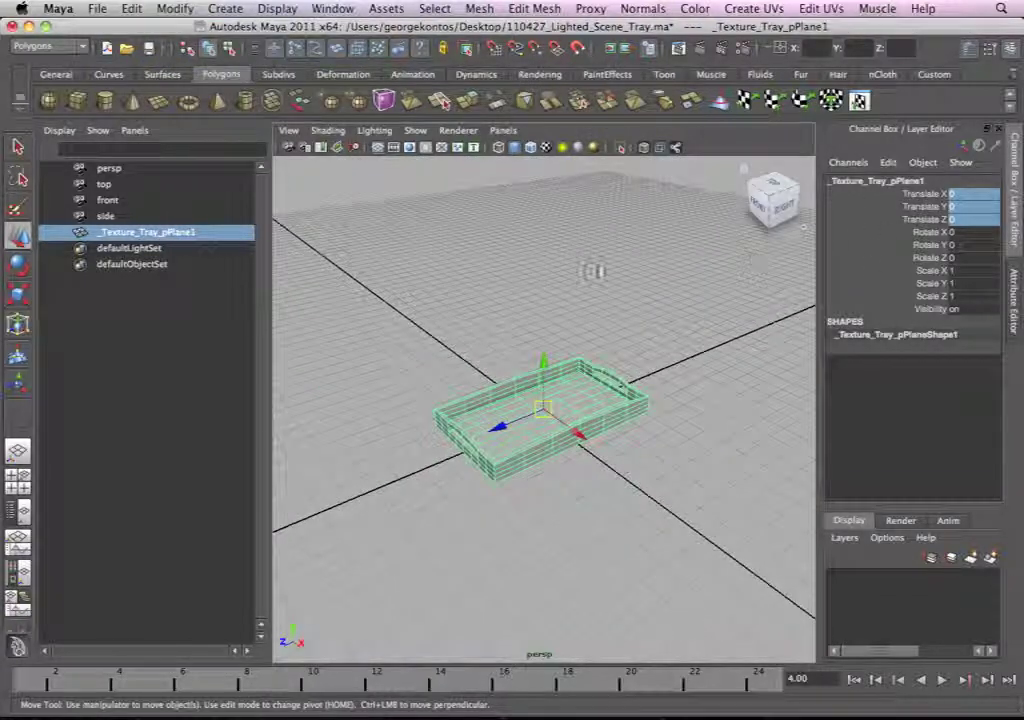
right_click_drag(755, 262, 705, 276, "alt")
right_click_drag(568, 328, 602, 315, "alt")
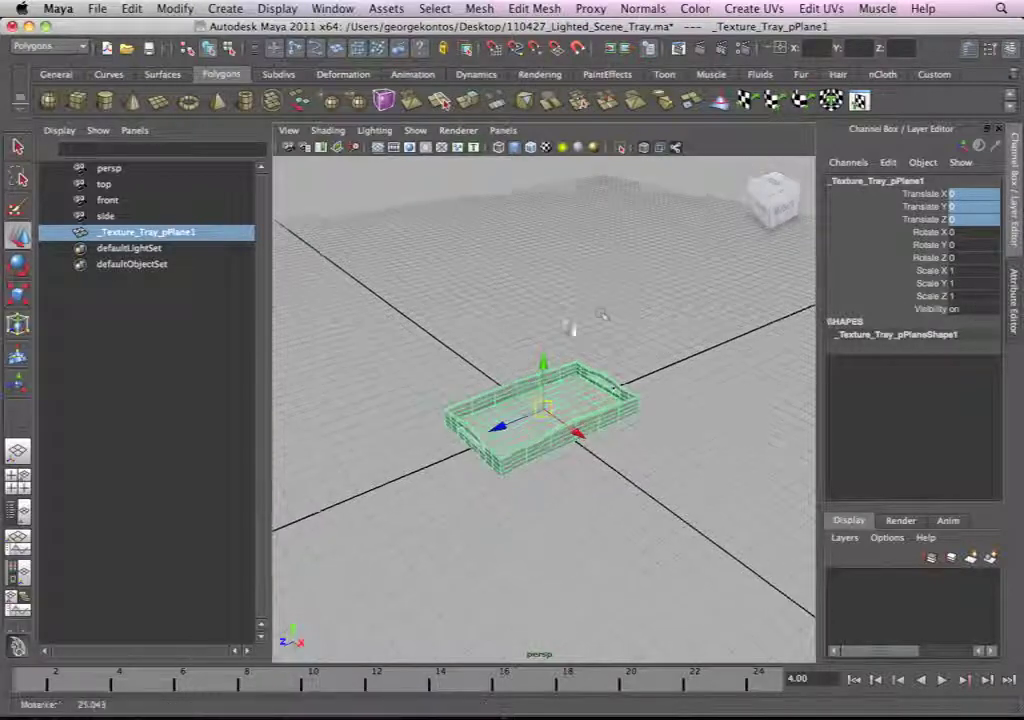
left_click_drag(680, 308, 615, 303, "alt")
left_click(648, 318)
left_click_drag(578, 475, 472, 475, "alt")
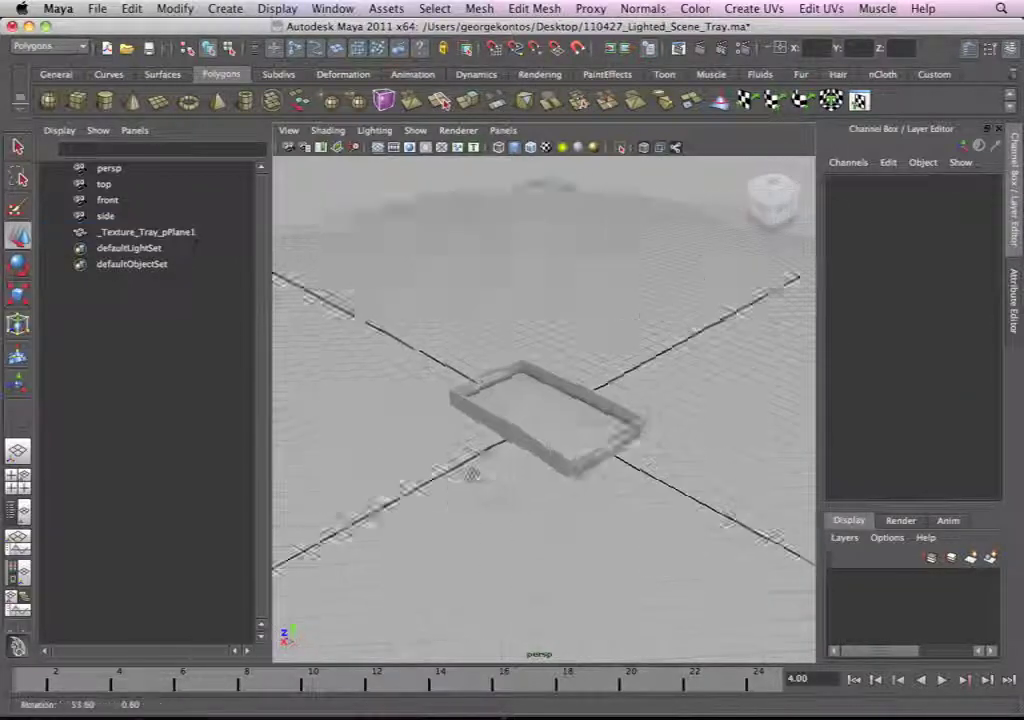
right_click_drag(472, 475, 698, 530, "alt")
middle_click_drag(698, 530, 640, 436, "alt")
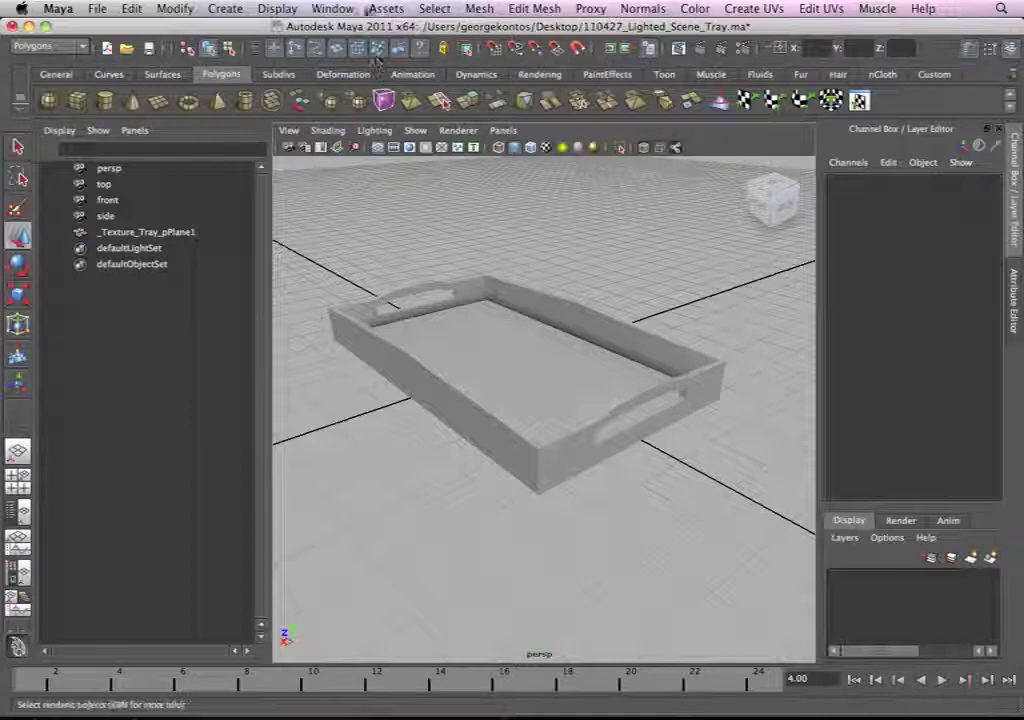
left_click(330, 8)
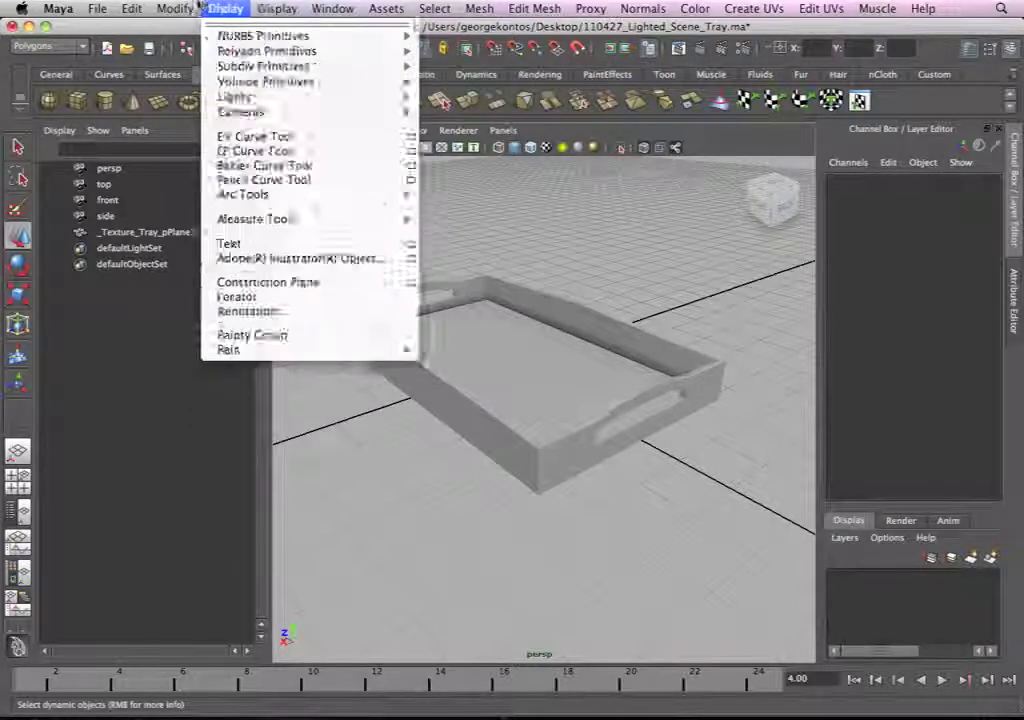
mouse_move(122, 8)
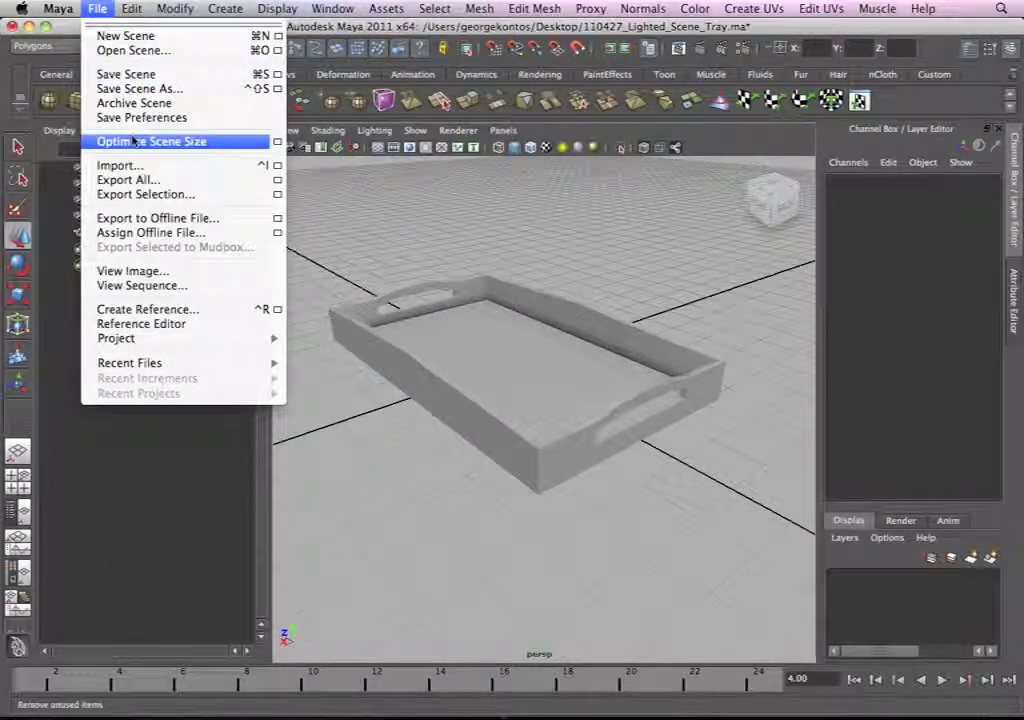
left_click(185, 8)
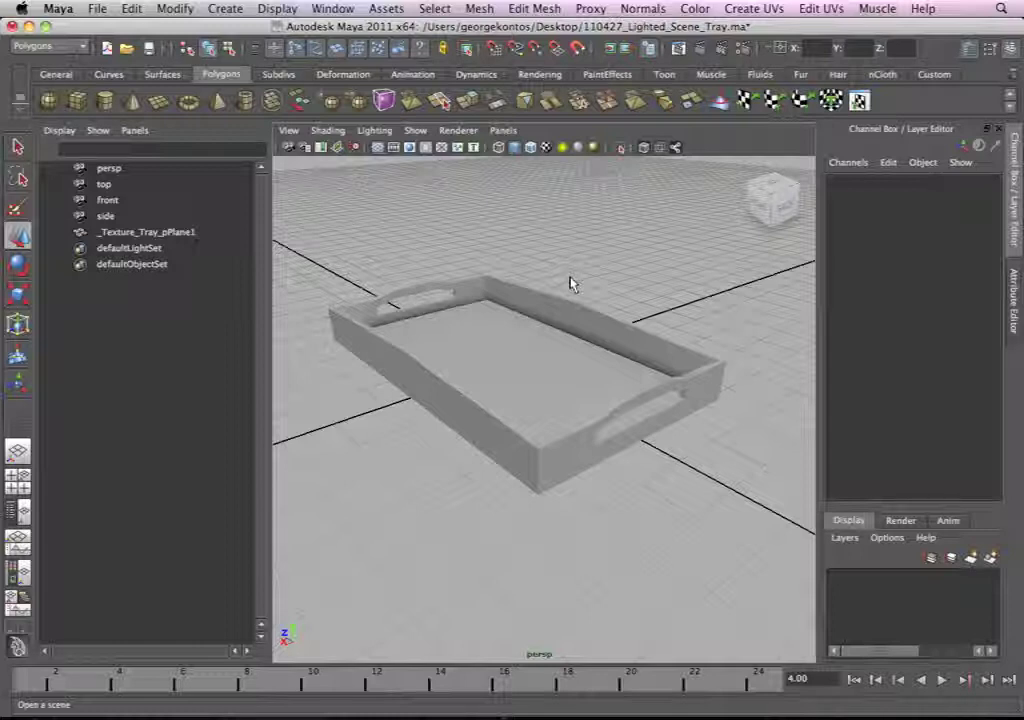
left_click_drag(427, 163, 464, 220, "alt")
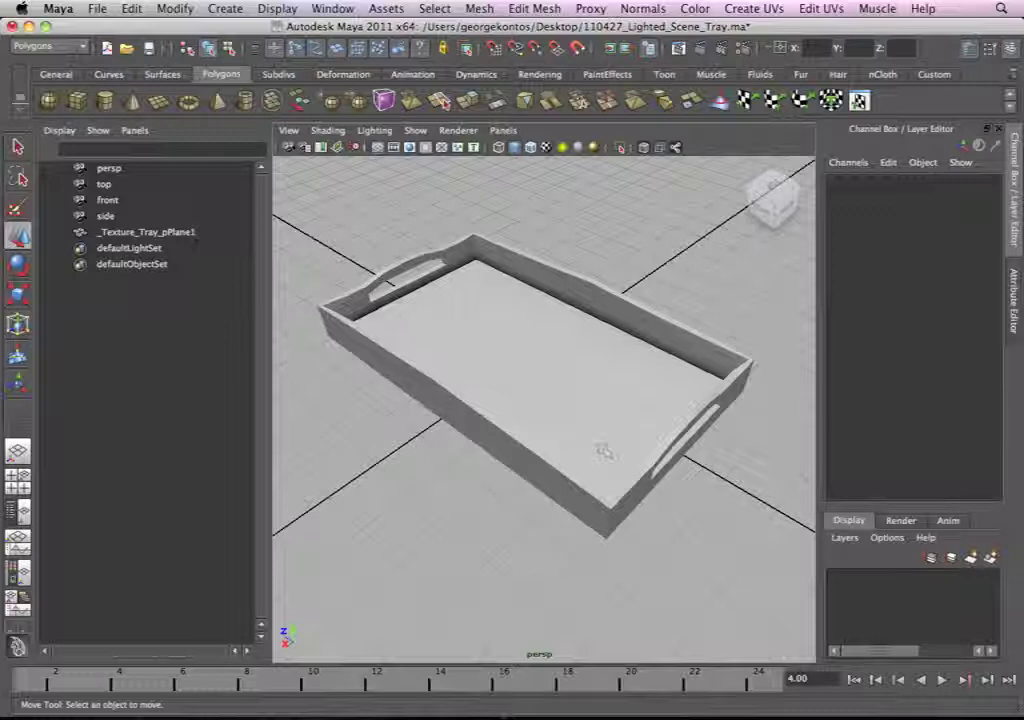
right_click_drag(619, 374, 562, 354, "alt")
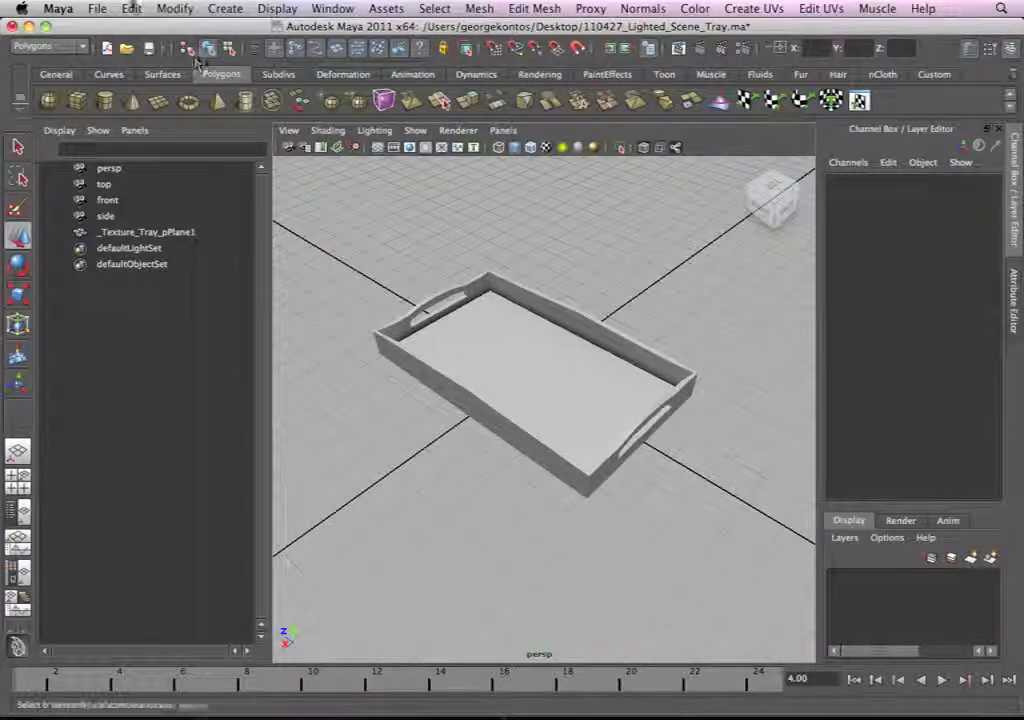
Step: Start a new project named TRAY and fill its project locations with the default folders
left_click(131, 8)
mouse_move(97, 8)
mouse_move(130, 338)
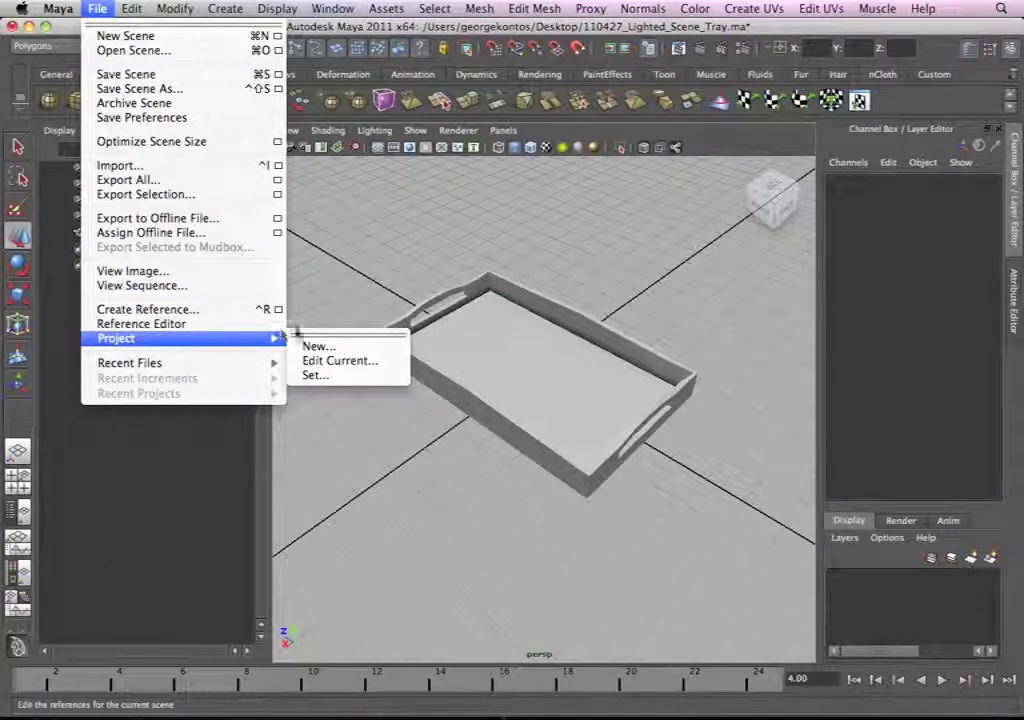
left_click(324, 347)
left_click_drag(480, 258, 370, 208)
type("TRAY")
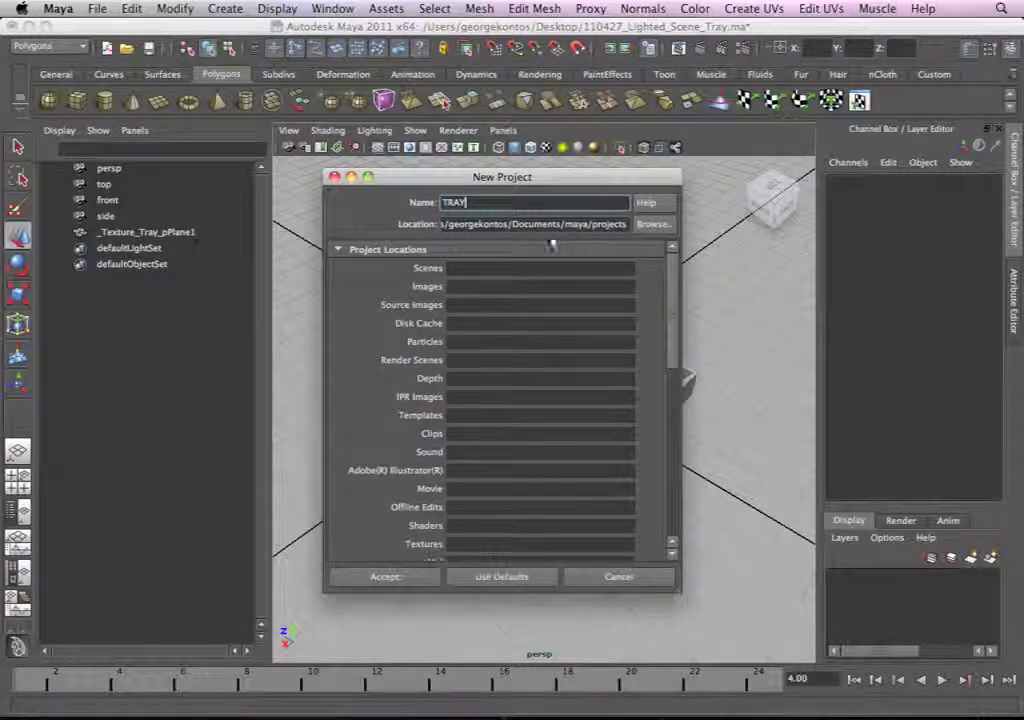
left_click(501, 577)
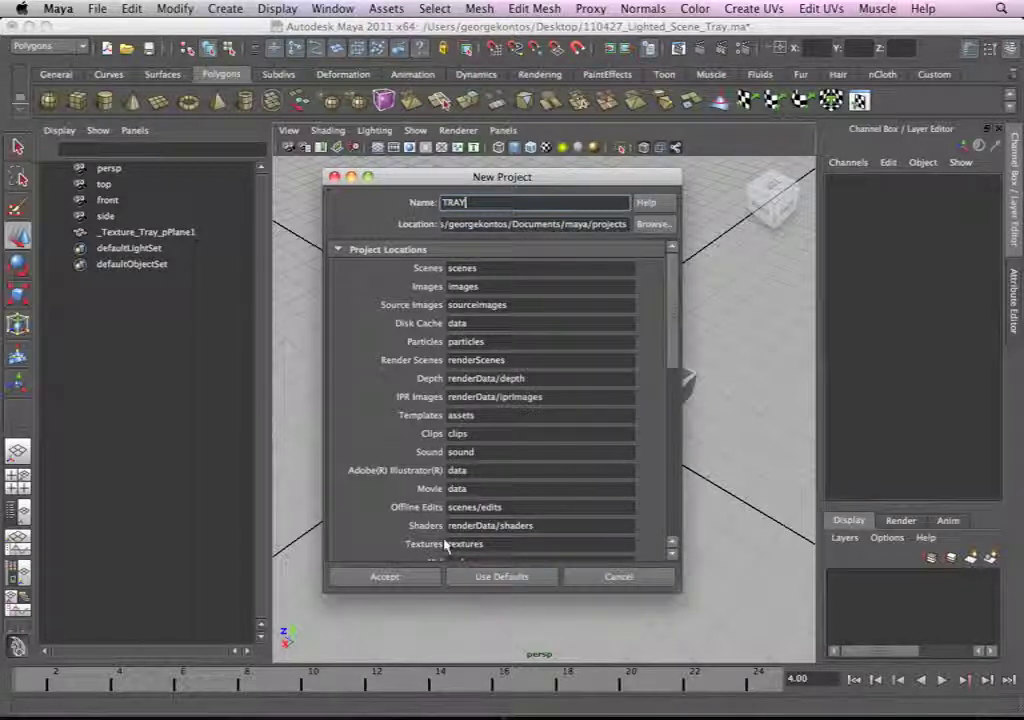
Step: Set the new project's location to the Desktop and create the project
left_click_drag(516, 178, 507, 172)
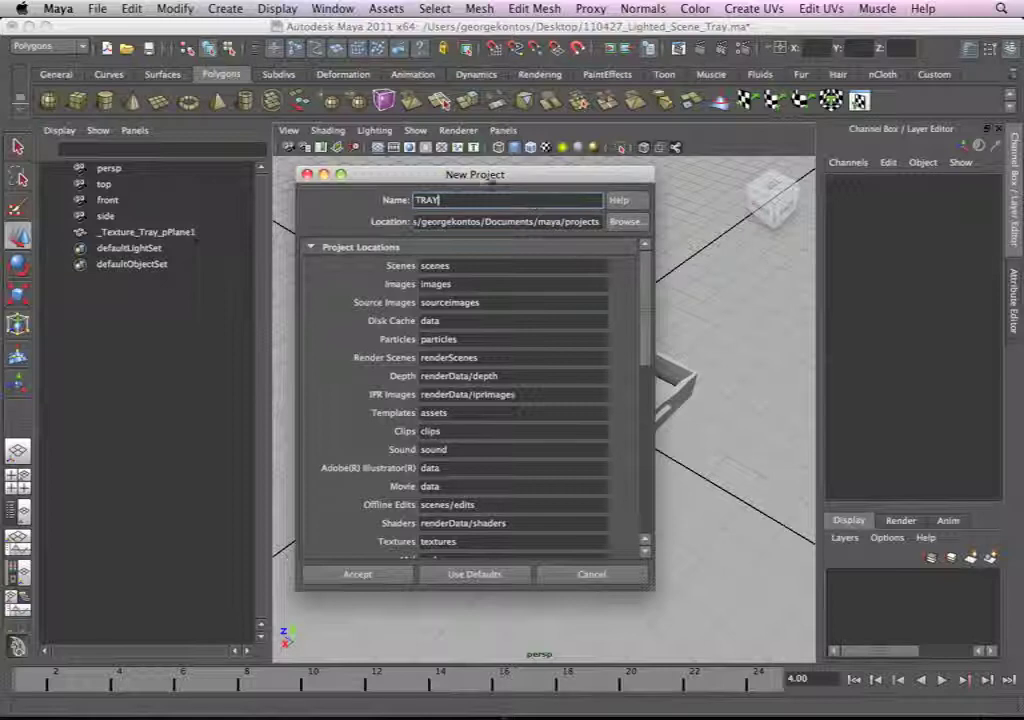
left_click_drag(528, 195, 511, 187)
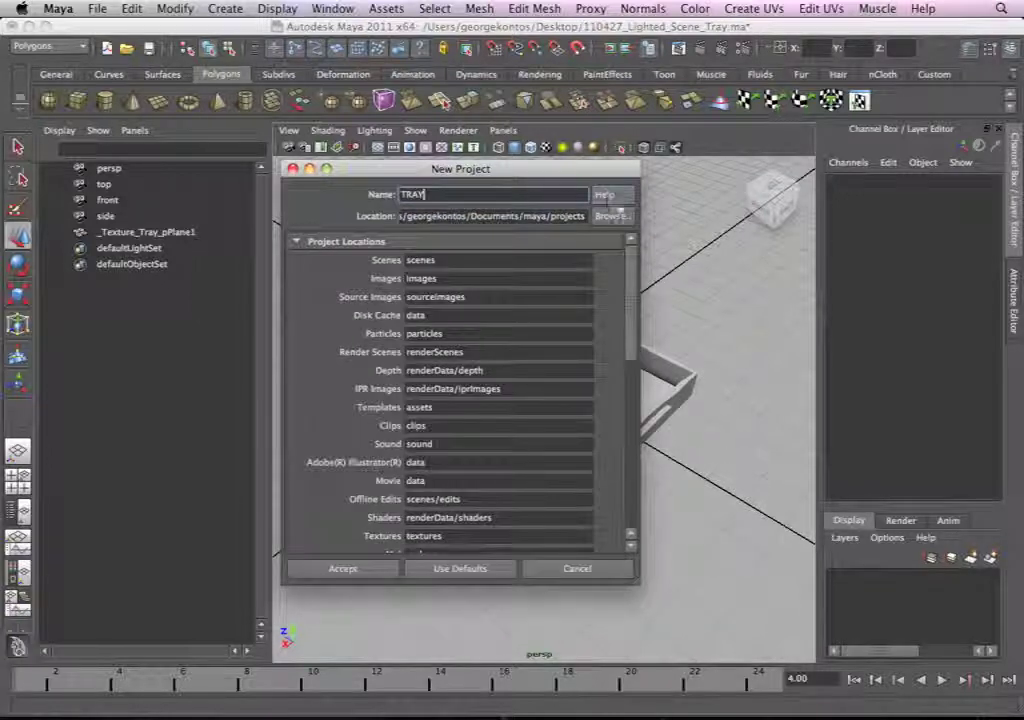
left_click(612, 216)
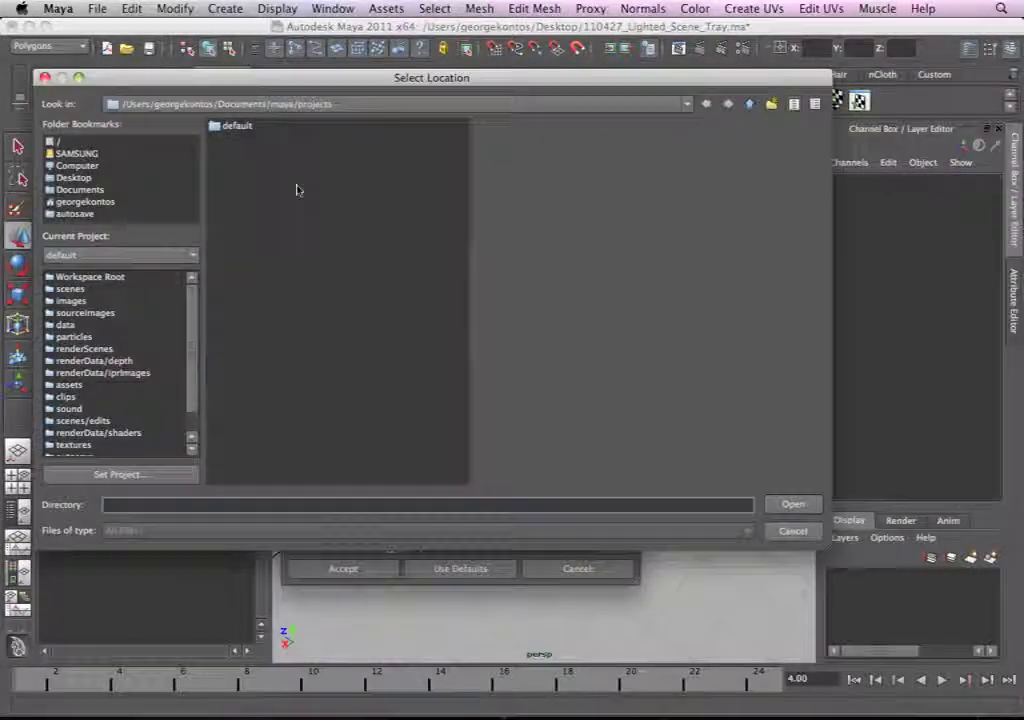
left_click(96, 179)
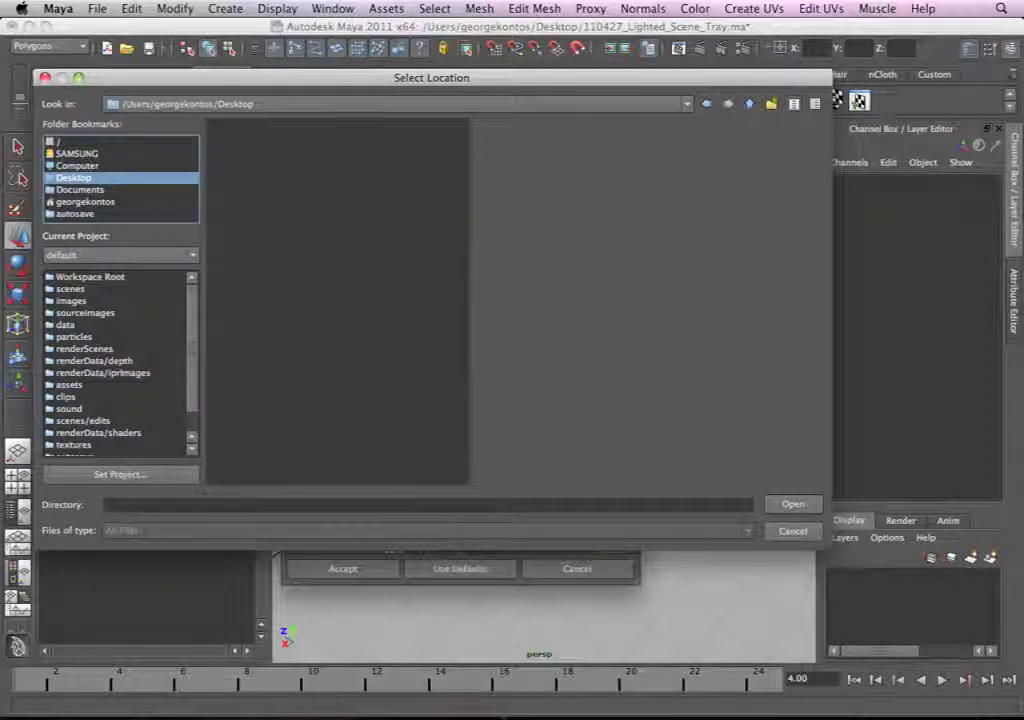
left_click(794, 508)
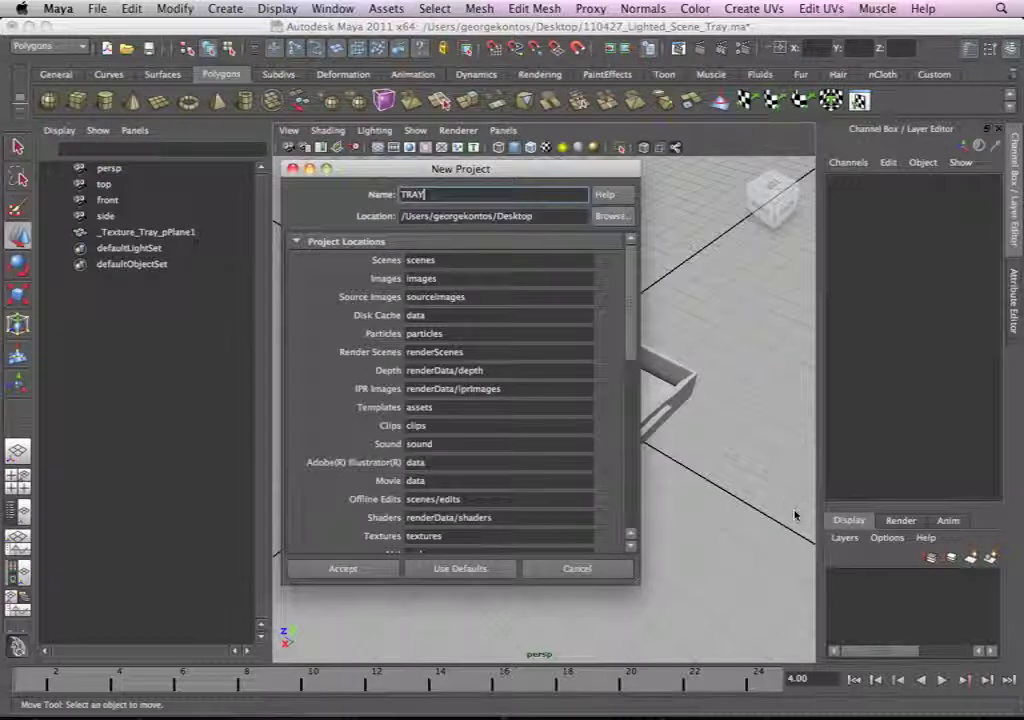
left_click(366, 576)
Step: Start saving the scene under a new name and choose the TRAY project's scenes folder as its location
left_click(97, 8)
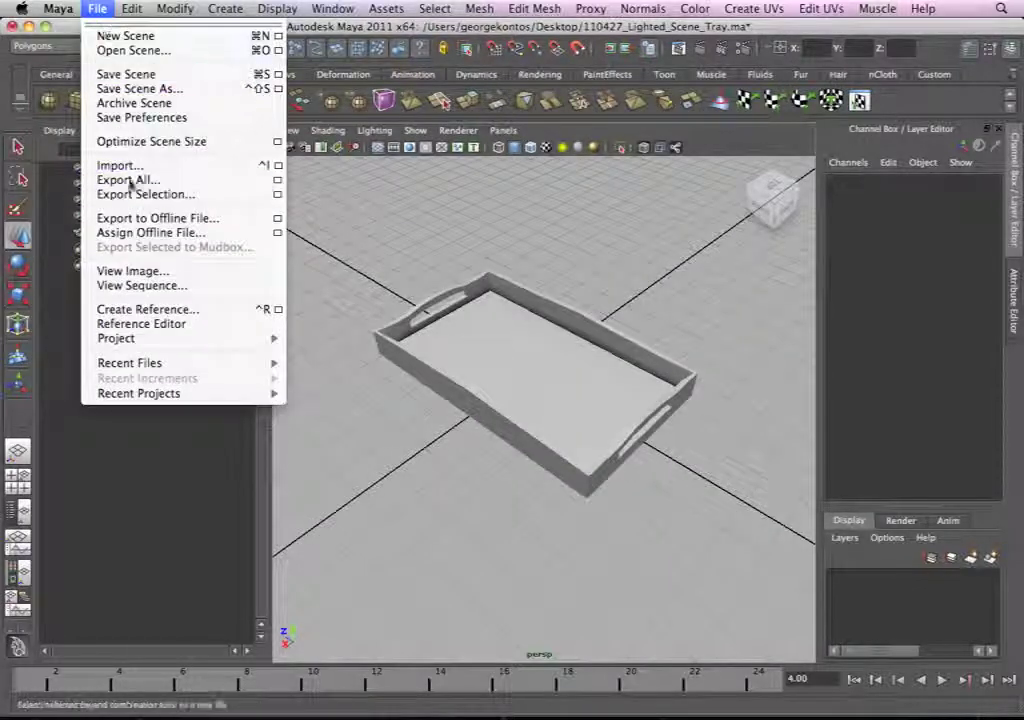
left_click(140, 88)
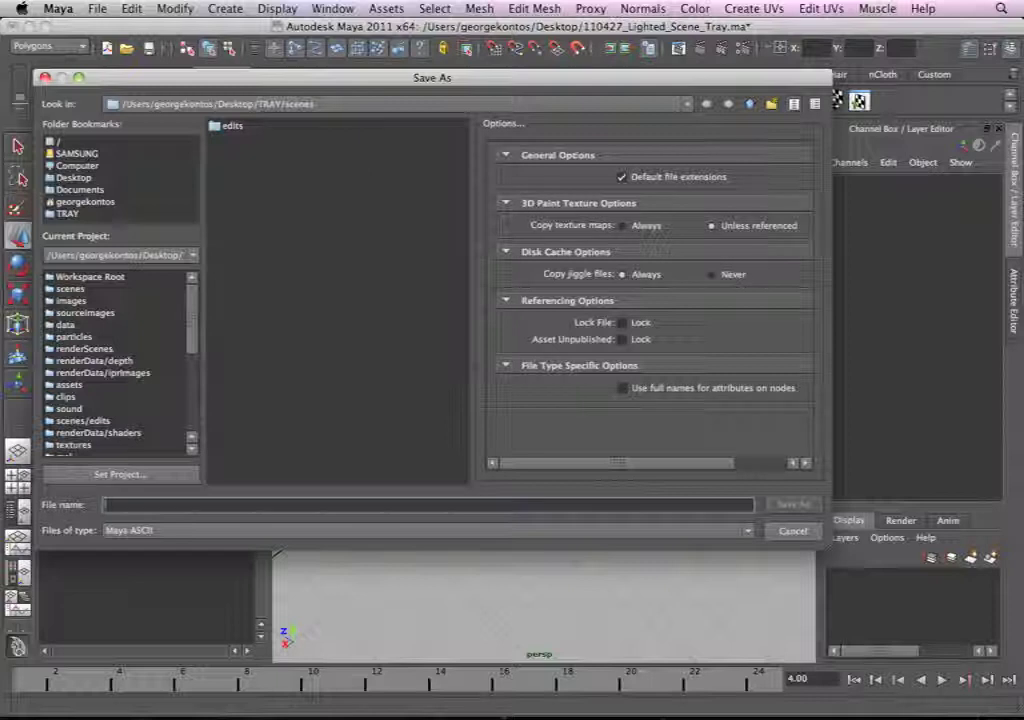
left_click(750, 104)
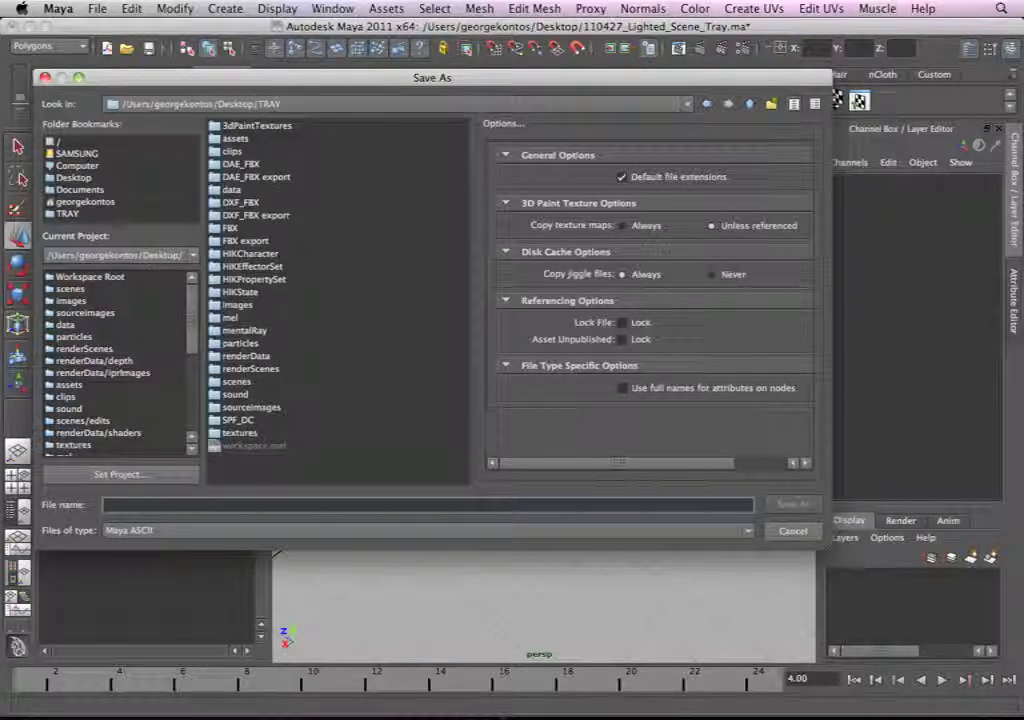
double_click(238, 382)
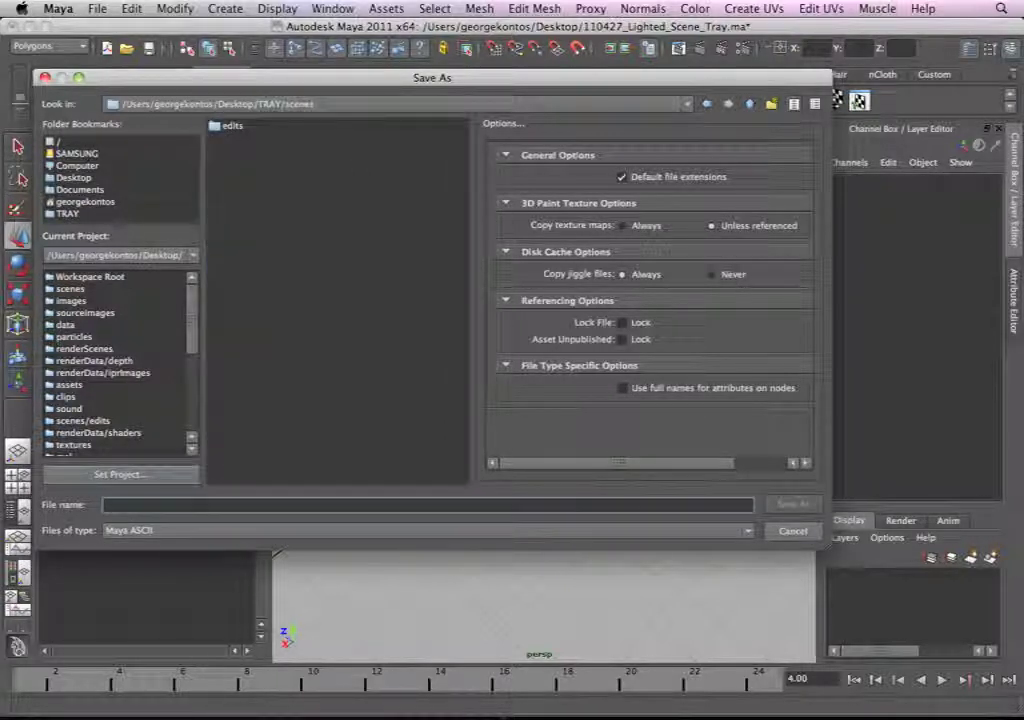
Step: Name the scene 110428_Tray_01, set its file type to Maya ASCII, and save it
type("110428")
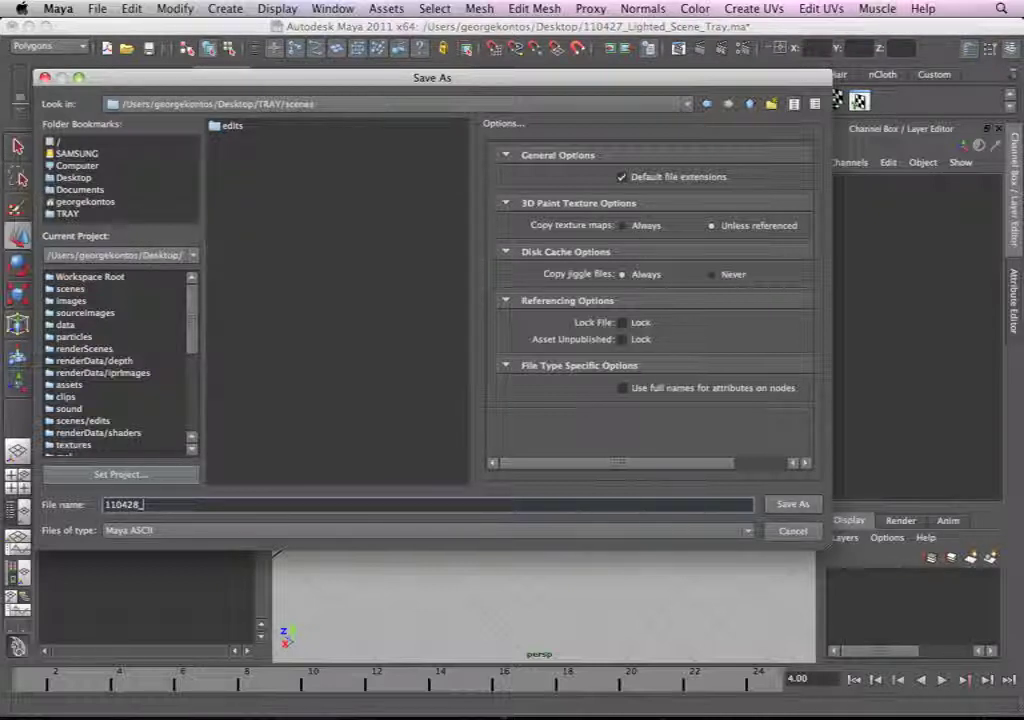
type("_Tray_01")
left_click(276, 530)
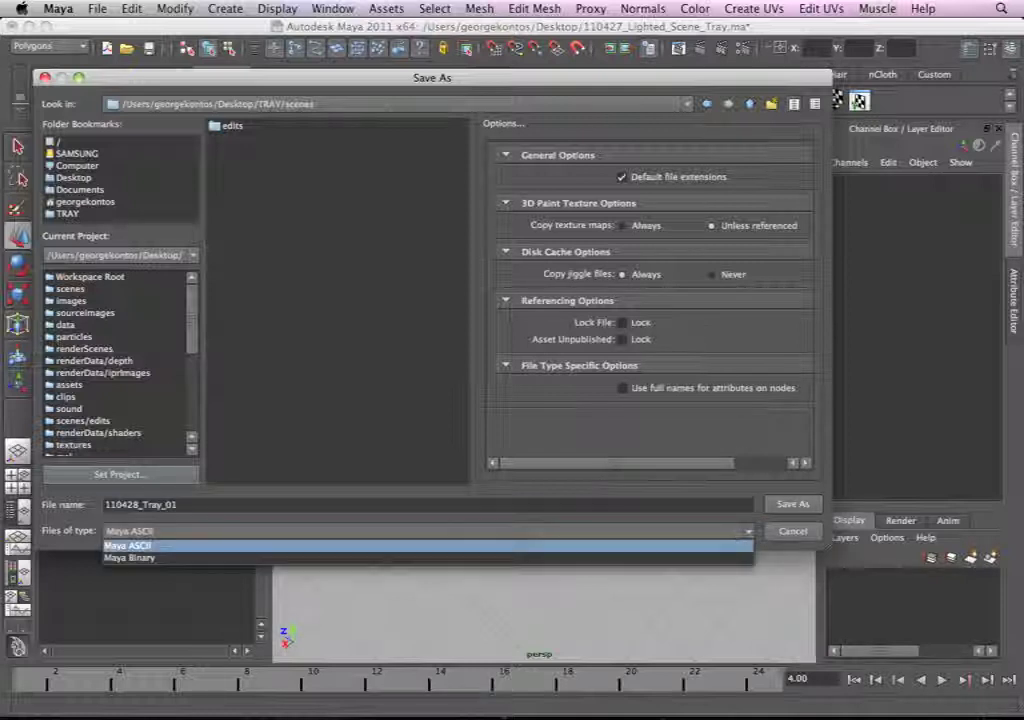
left_click(150, 546)
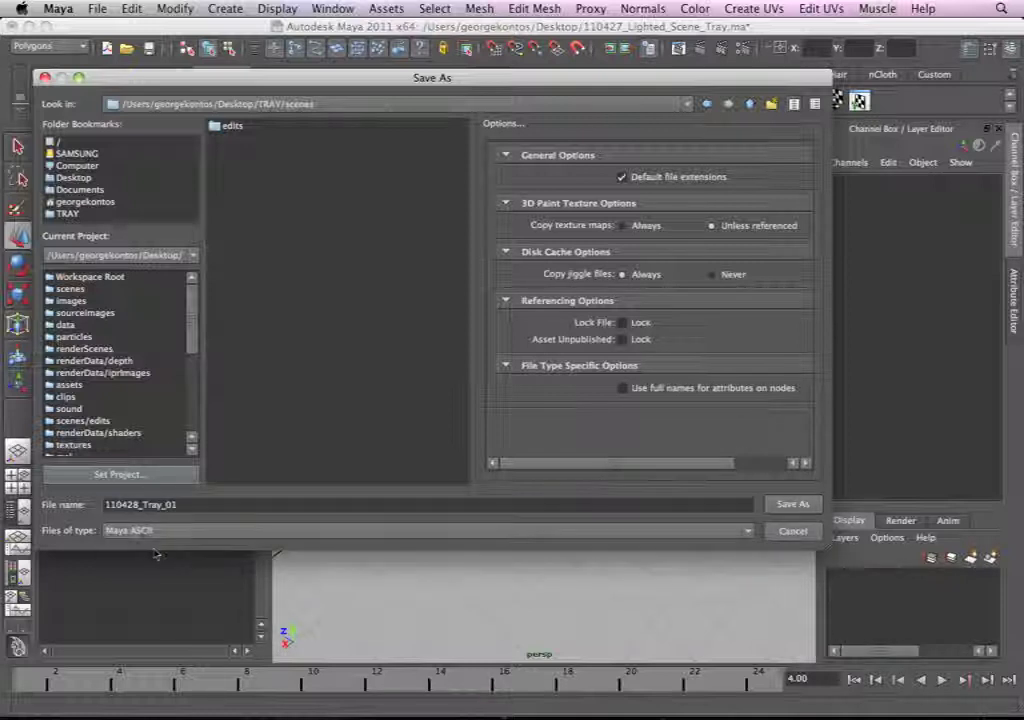
left_click(788, 504)
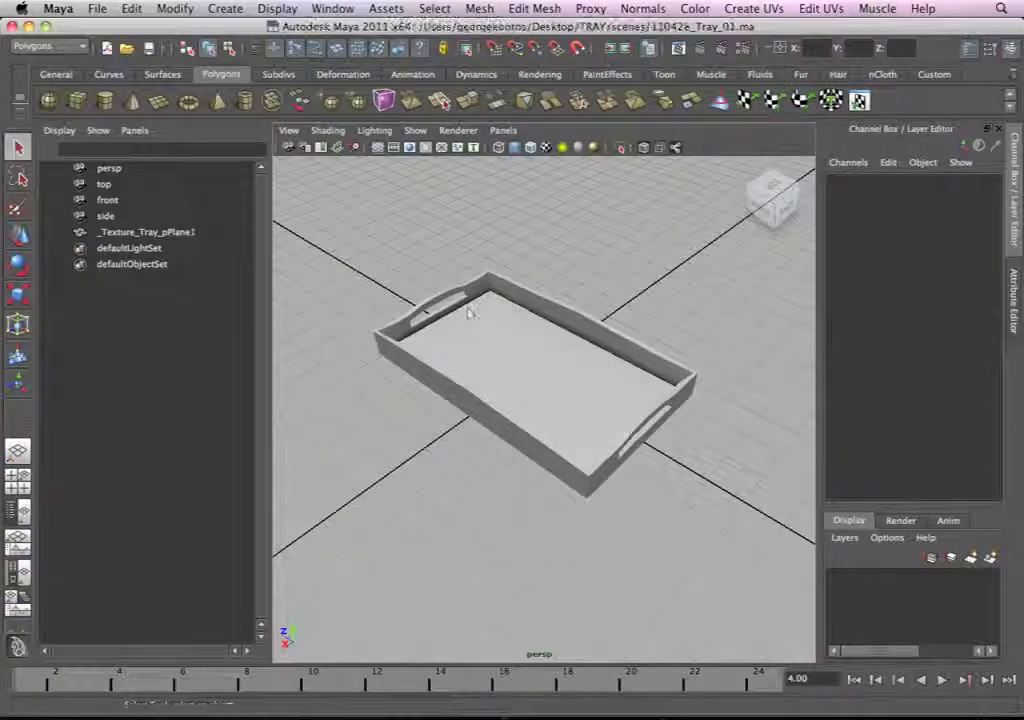
Step: Hide the persp, top, front and side cameras together
left_click_drag(472, 265, 584, 246, "alt")
right_click_drag(584, 246, 441, 217, "alt")
left_click_drag(441, 217, 290, 195, "alt")
left_click_drag(447, 248, 538, 333)
left_click_drag(540, 333, 700, 318, "alt")
left_click_drag(633, 295, 143, 214)
left_click_drag(142, 170, 148, 222)
key("f")
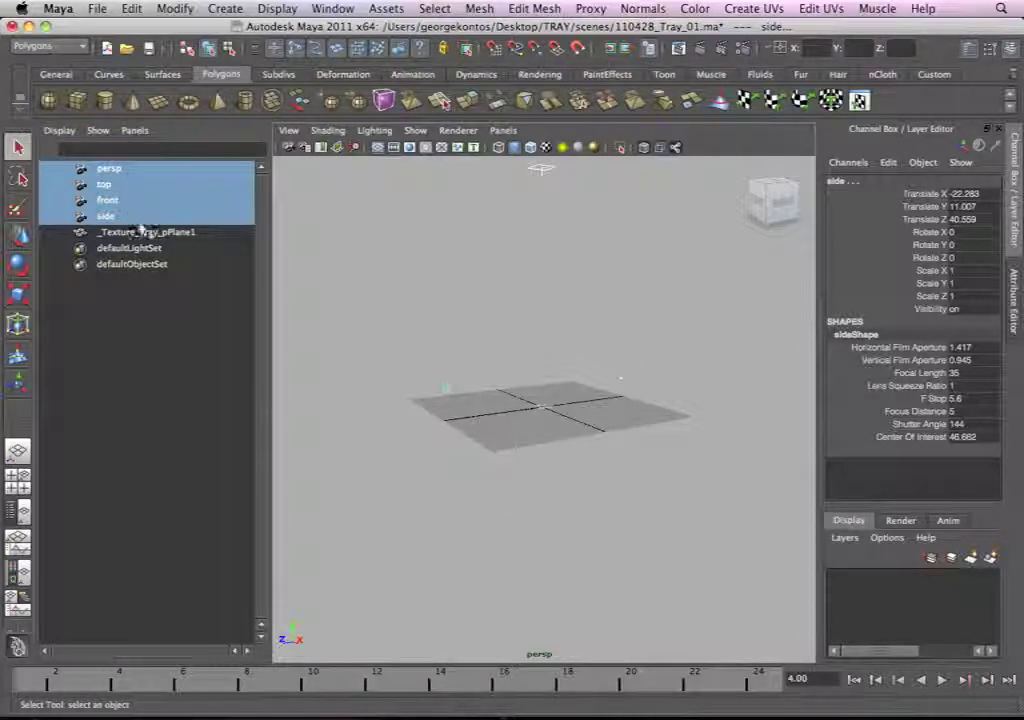
key("ctrl+h")
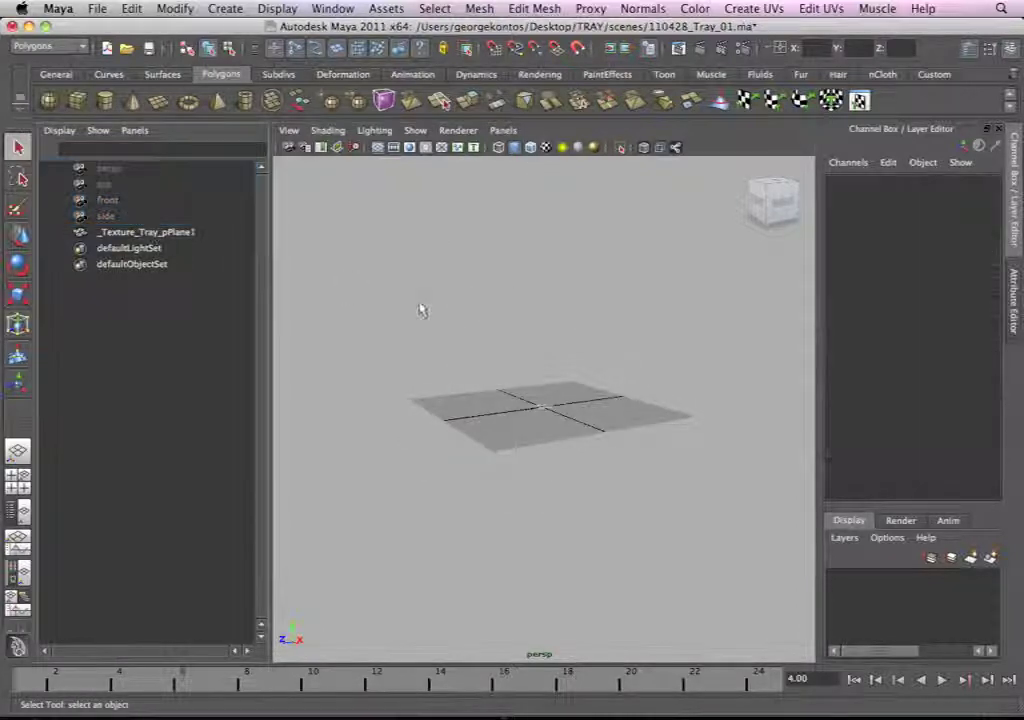
Step: Frame the tray in the perspective view and save the scene again under its current name
left_click_drag(446, 327, 473, 336, "alt")
right_click_drag(473, 336, 540, 392, "alt")
key("f")
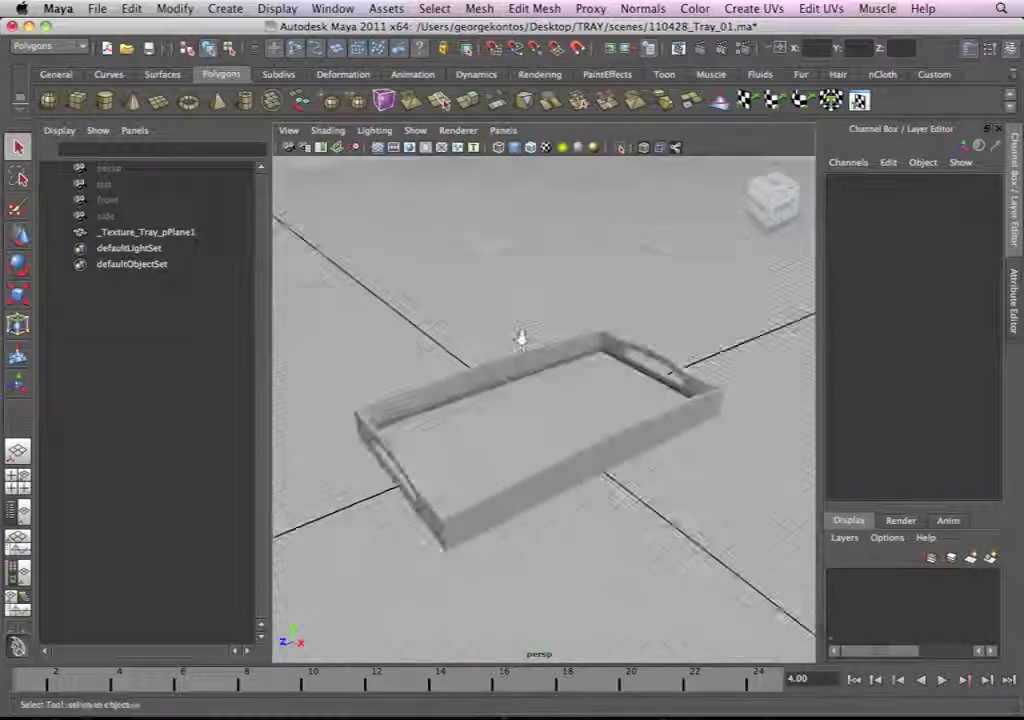
left_click(146, 49)
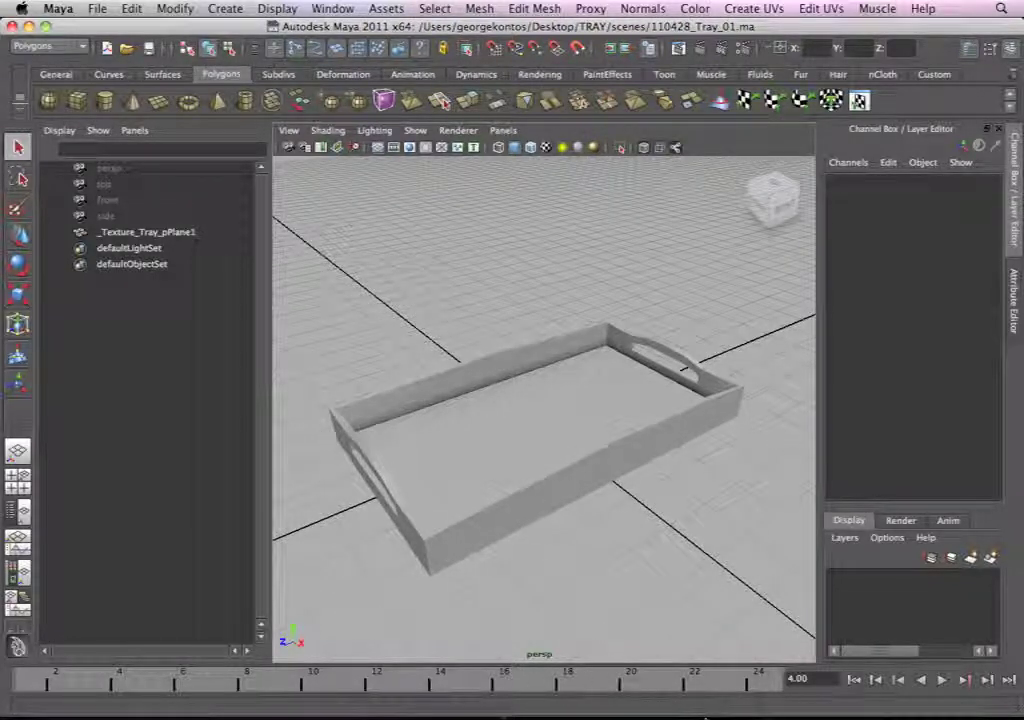
left_click(857, 688)
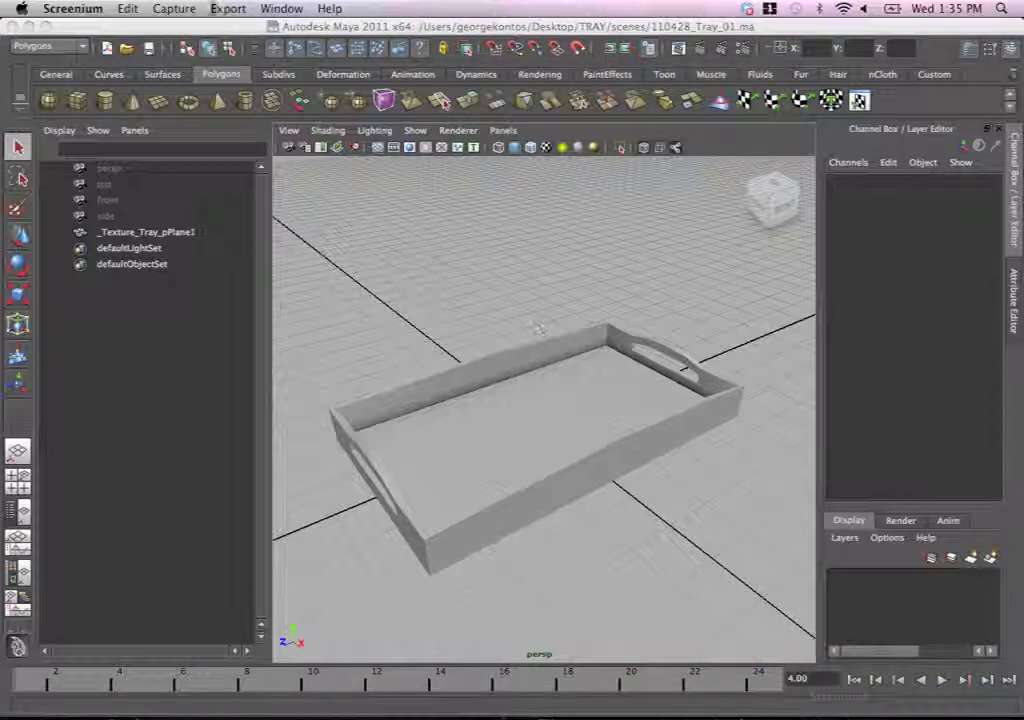
left_click(174, 8)
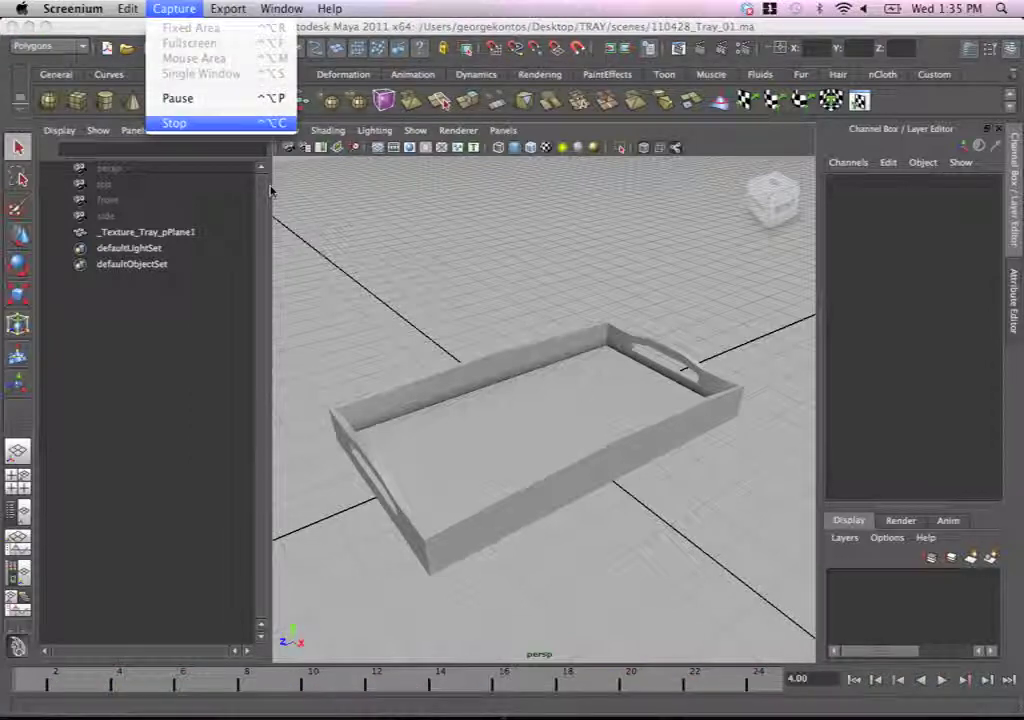